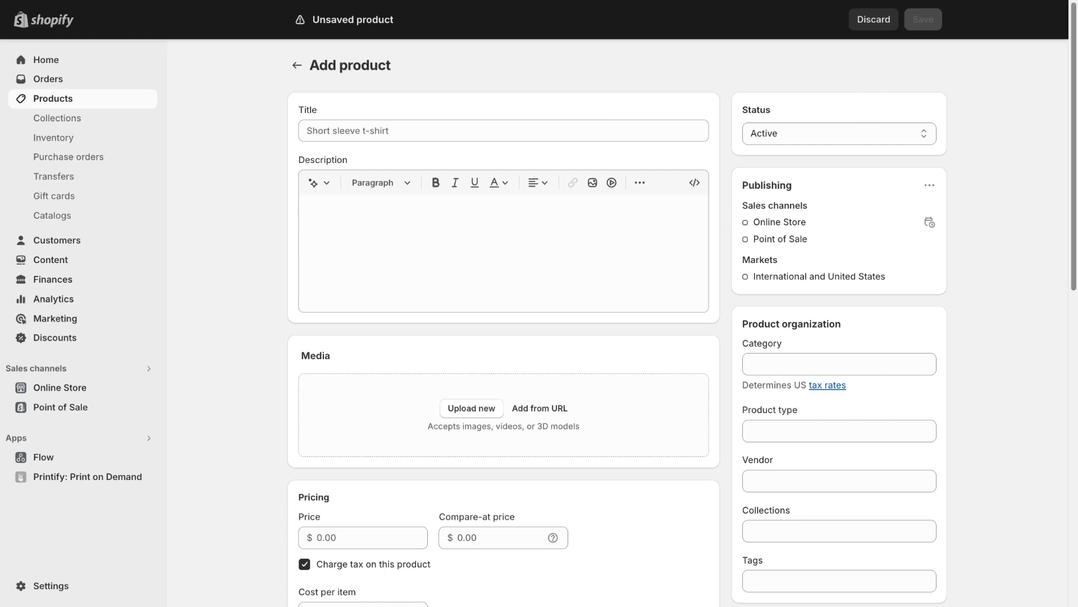
# Step: Title the new product "Demo Product"
pyautogui.click(332, 128)
pyautogui.write('D')
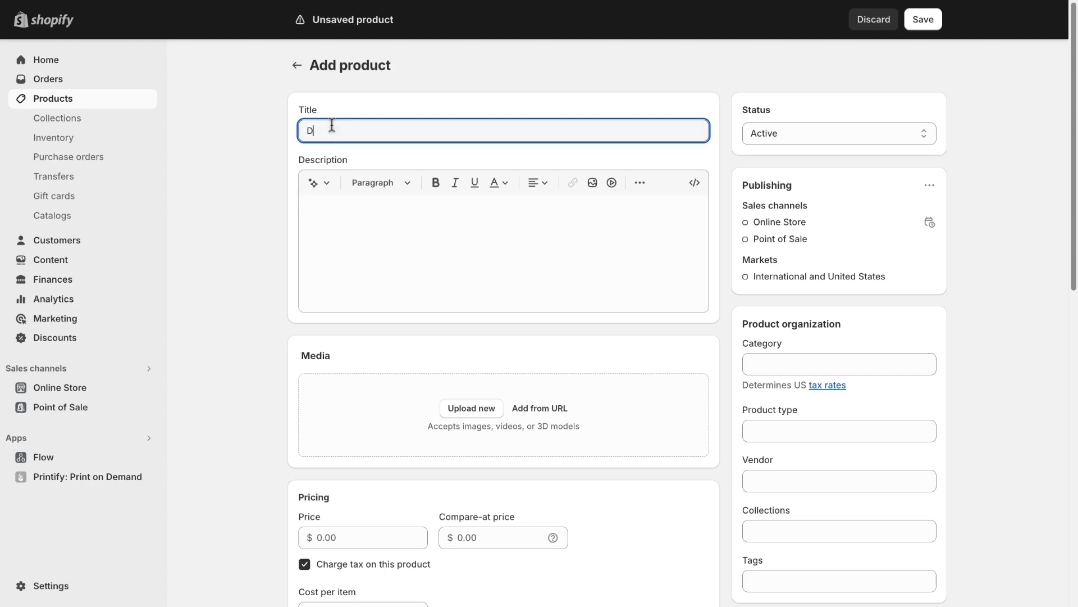
pyautogui.write('emo Product')
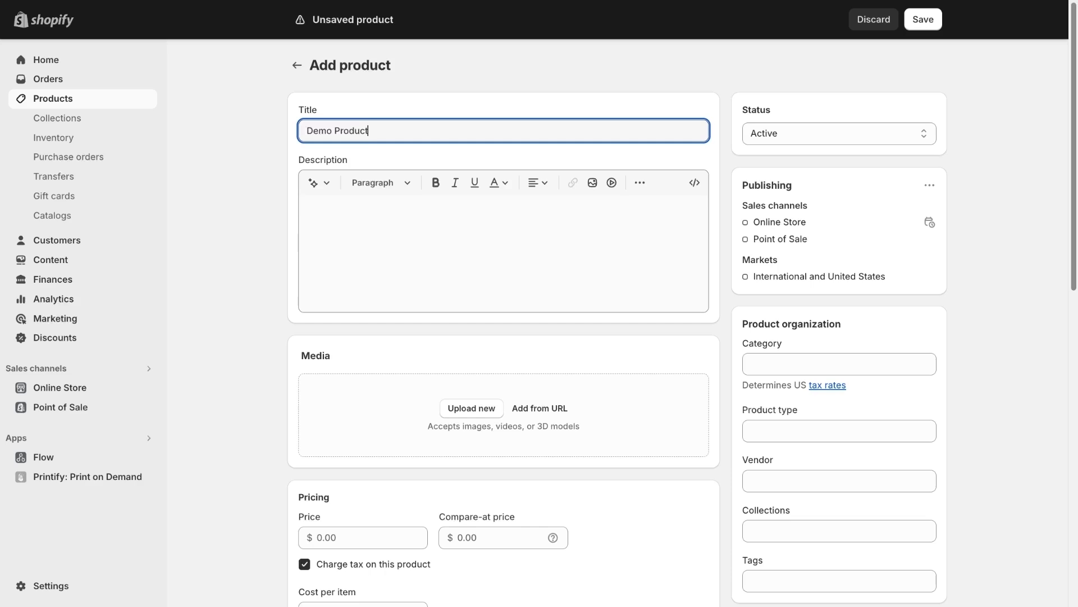
# Step: Look through the tone options of the product description generator, keeping the Expert tone
pyautogui.click(325, 187)
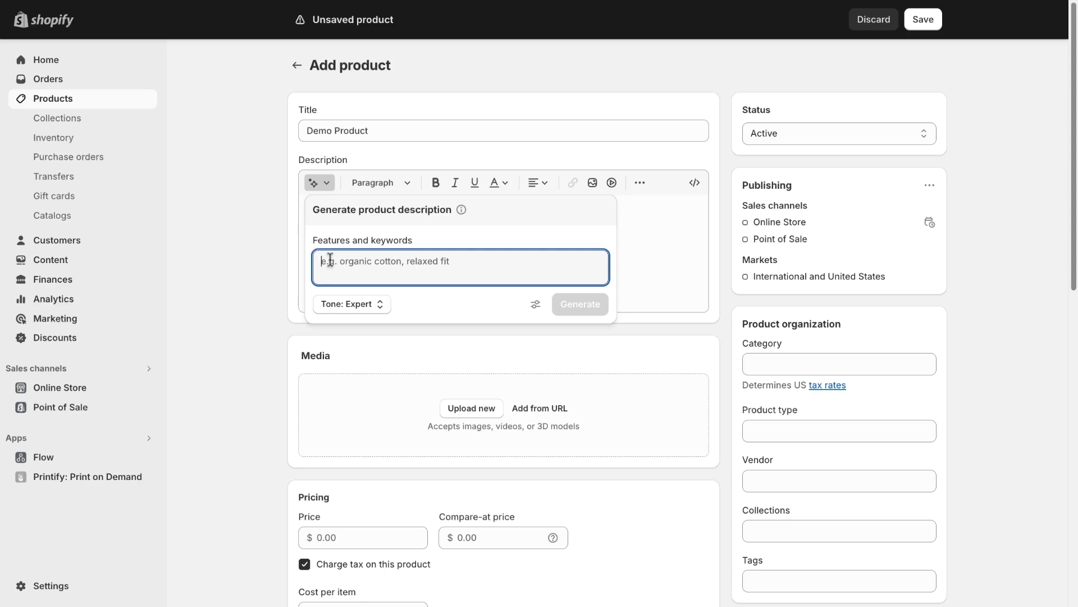
pyautogui.click(374, 309)
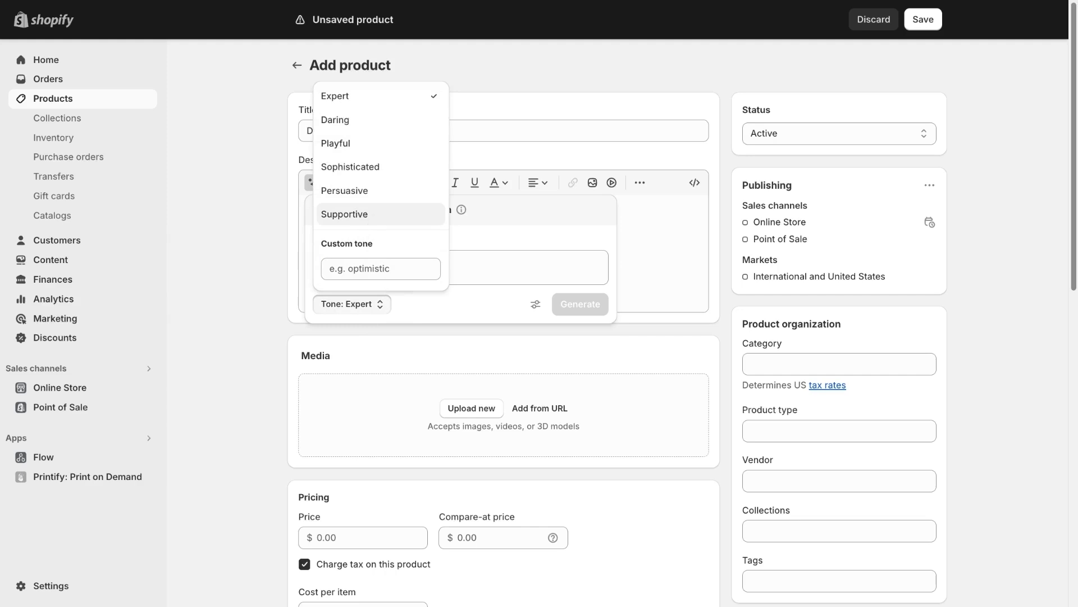
pyautogui.click(511, 241)
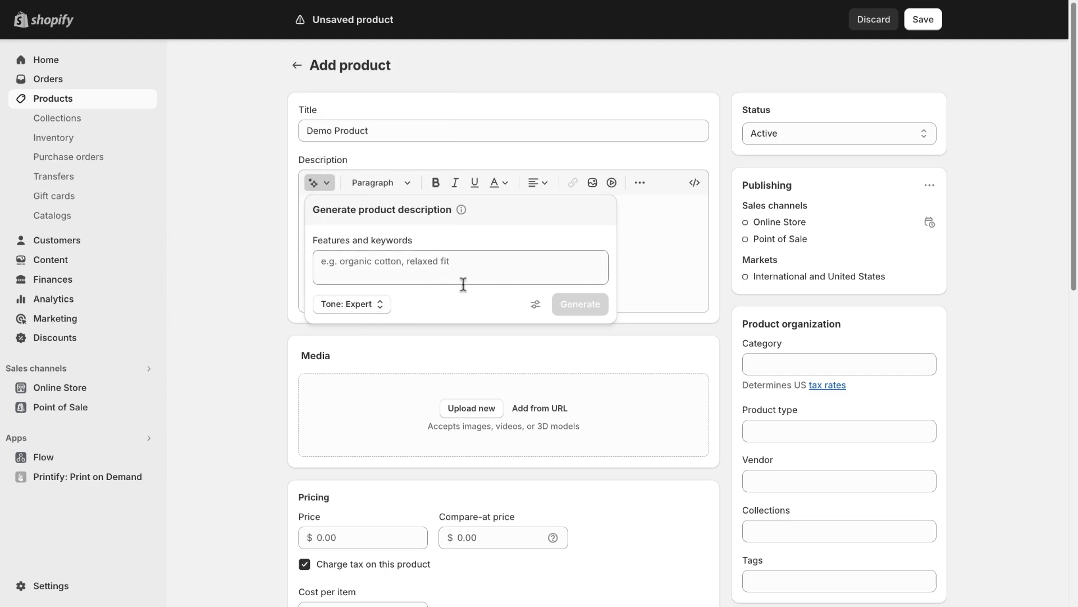
# Step: Write the product description "Enter a description for your product. This will display on your product page."
pyautogui.click(686, 253)
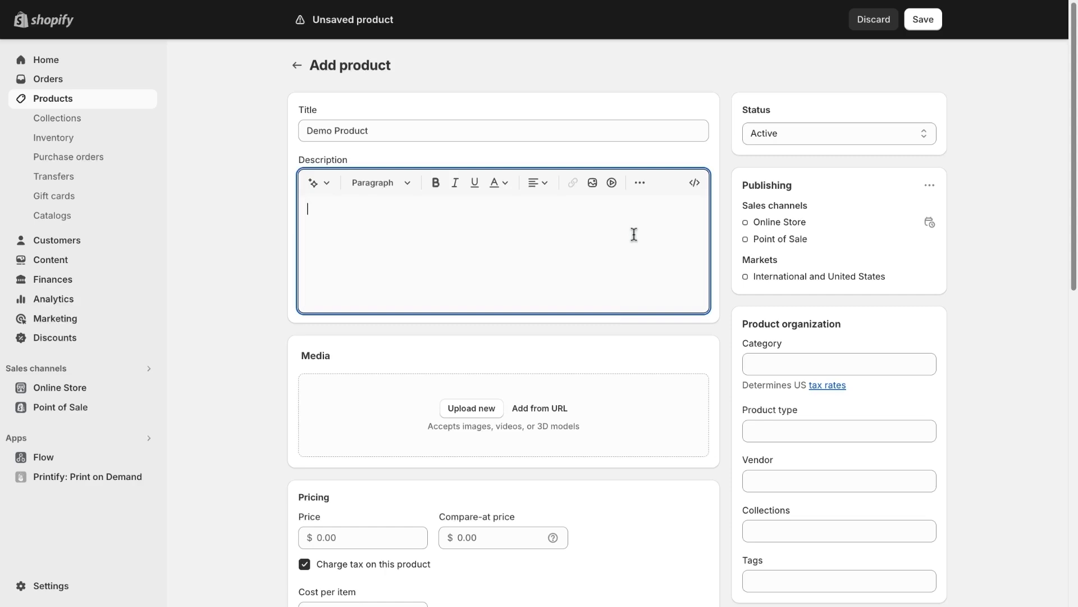
pyautogui.write('Enter a description for your product. This will display on your product page.')
# Step: Set the product's price to $9.99 without a compare-at price, and turn off charging tax on it
pyautogui.scroll(-1, 279, 333)
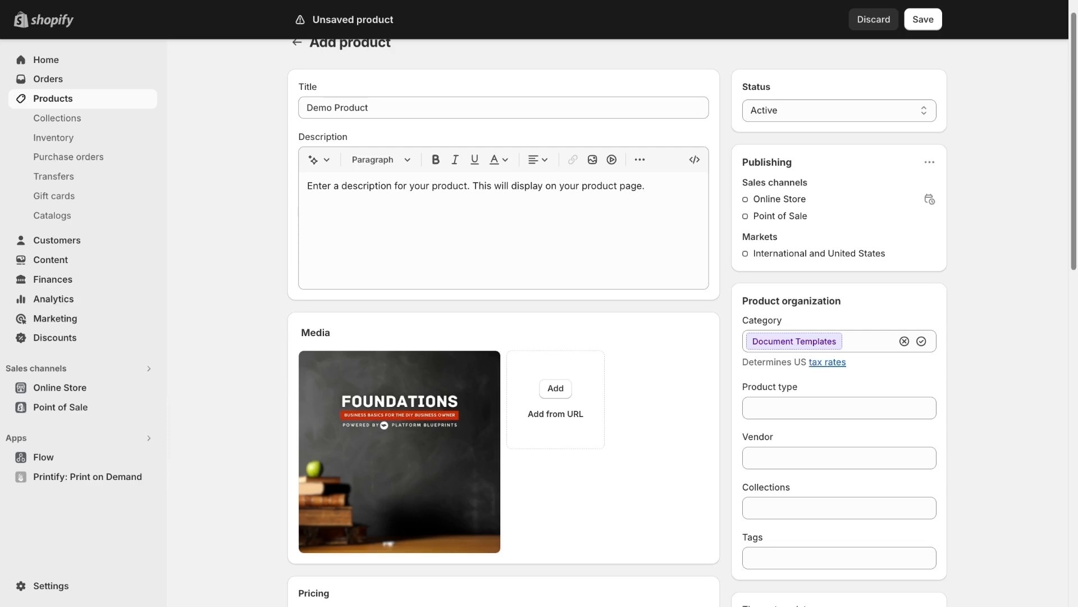
pyautogui.scroll(-4, 288, 371)
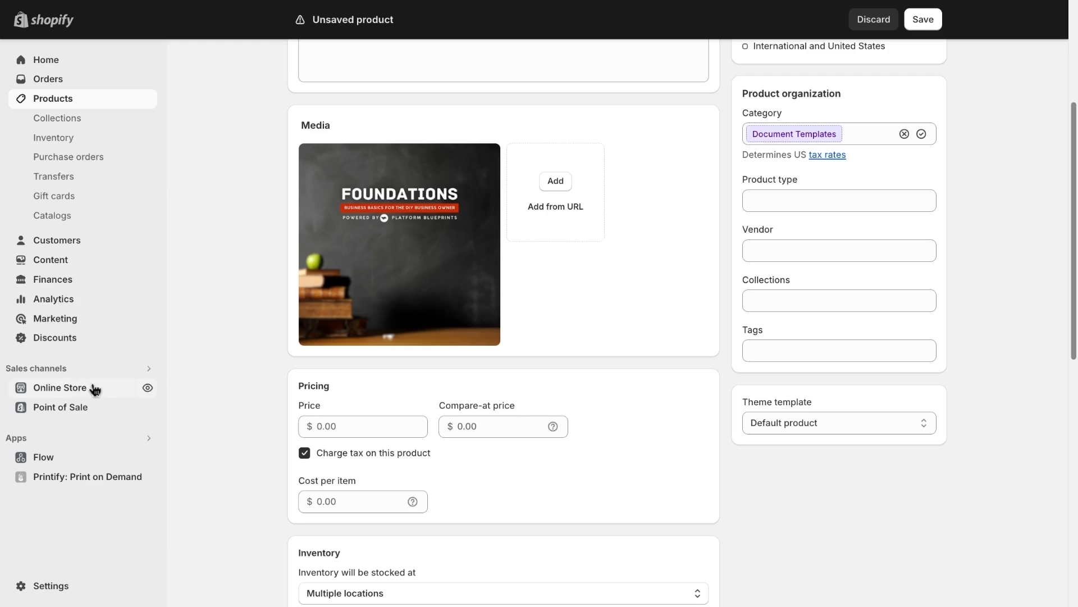
pyautogui.scroll(-1, 258, 358)
pyautogui.scroll(-1, 264, 355)
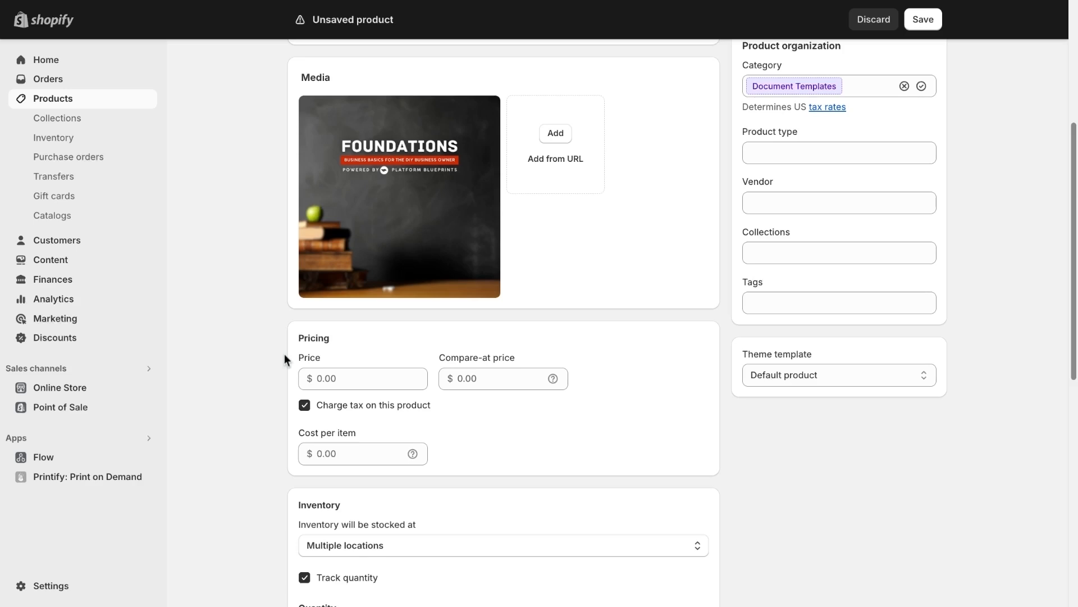
pyautogui.click(336, 376)
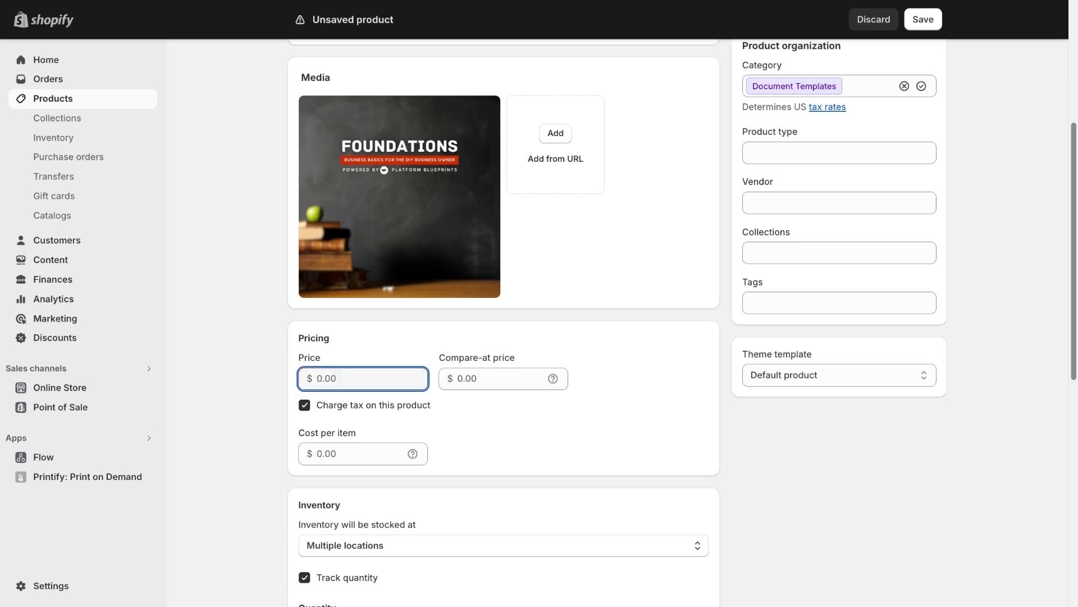
pyautogui.write('9.99')
pyautogui.click(527, 380)
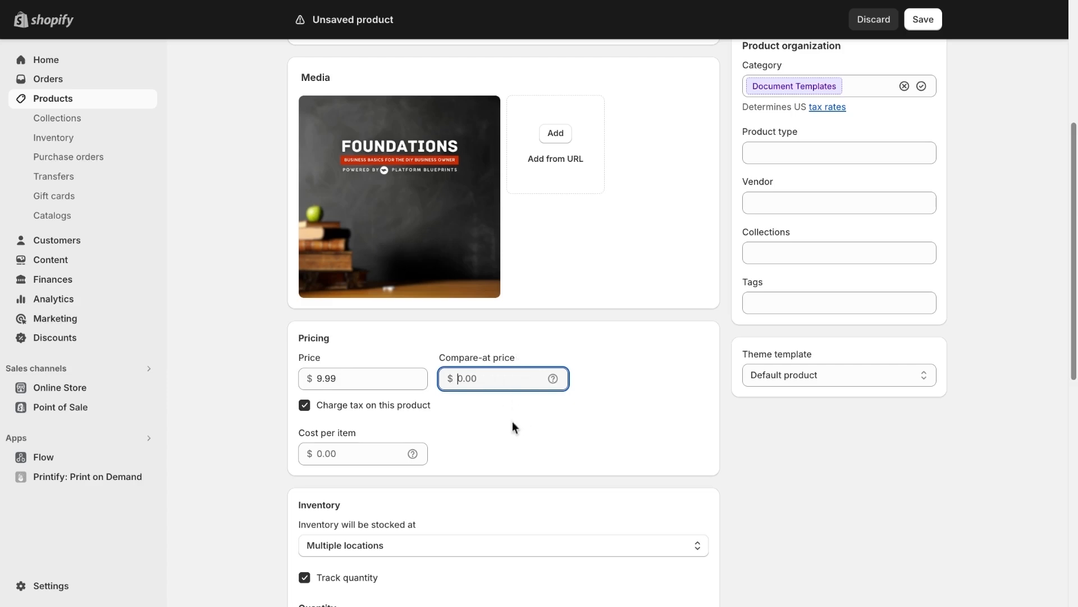
pyautogui.click(268, 392)
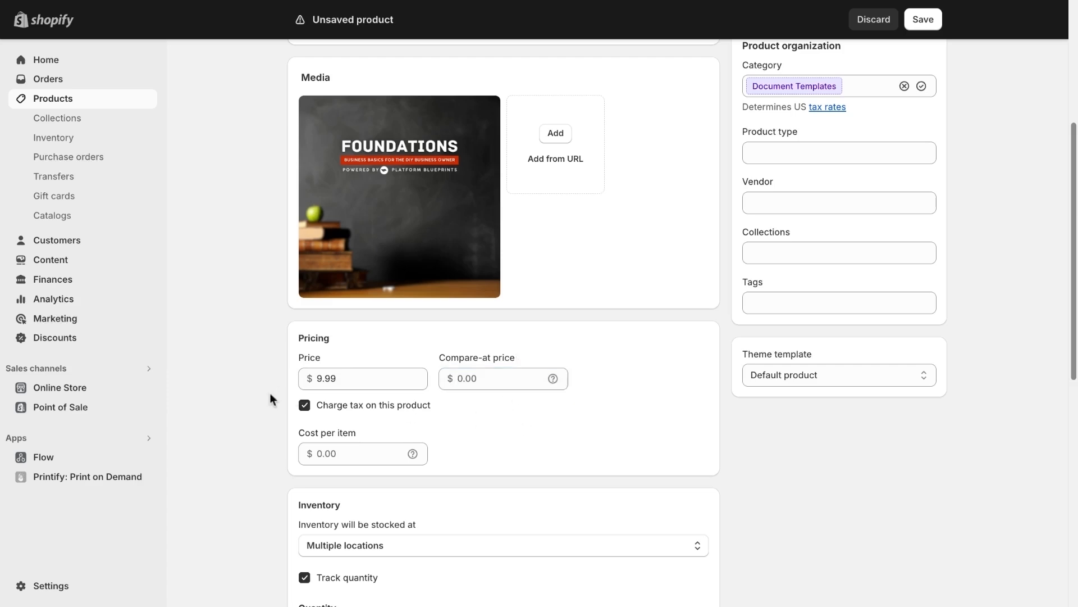
pyautogui.click(304, 405)
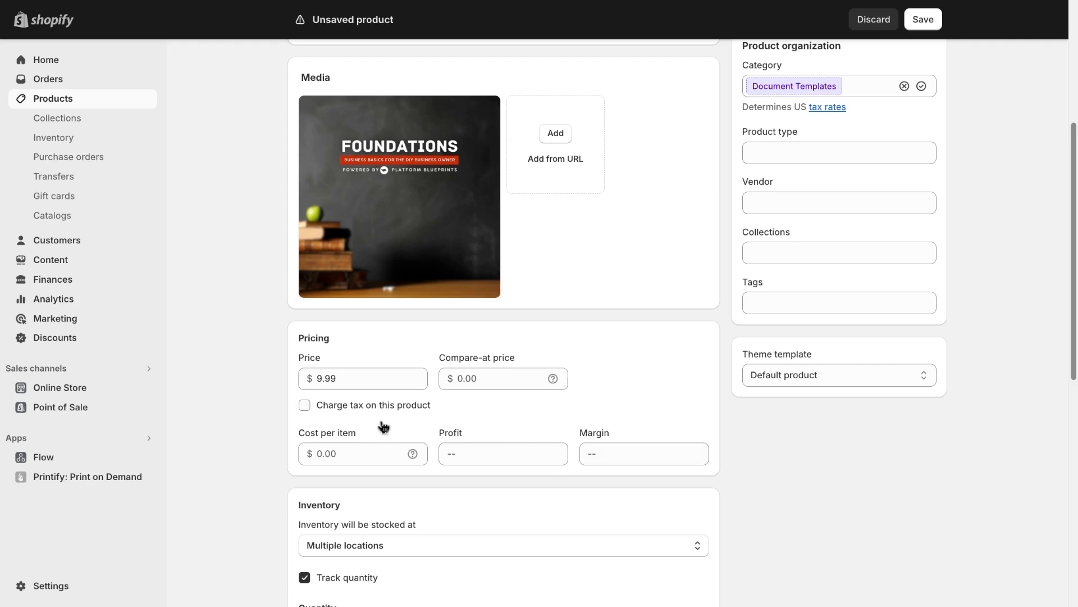
# Step: Examine the available options for where the product's inventory is stocked, keeping Multiple locations
pyautogui.scroll(-4, 282, 446)
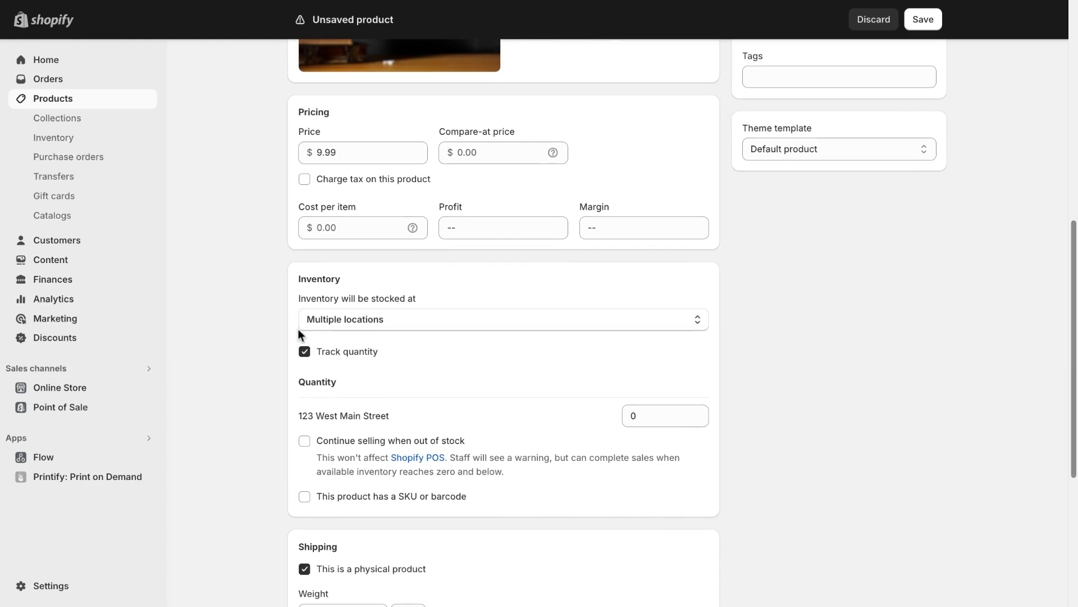
pyautogui.click(376, 321)
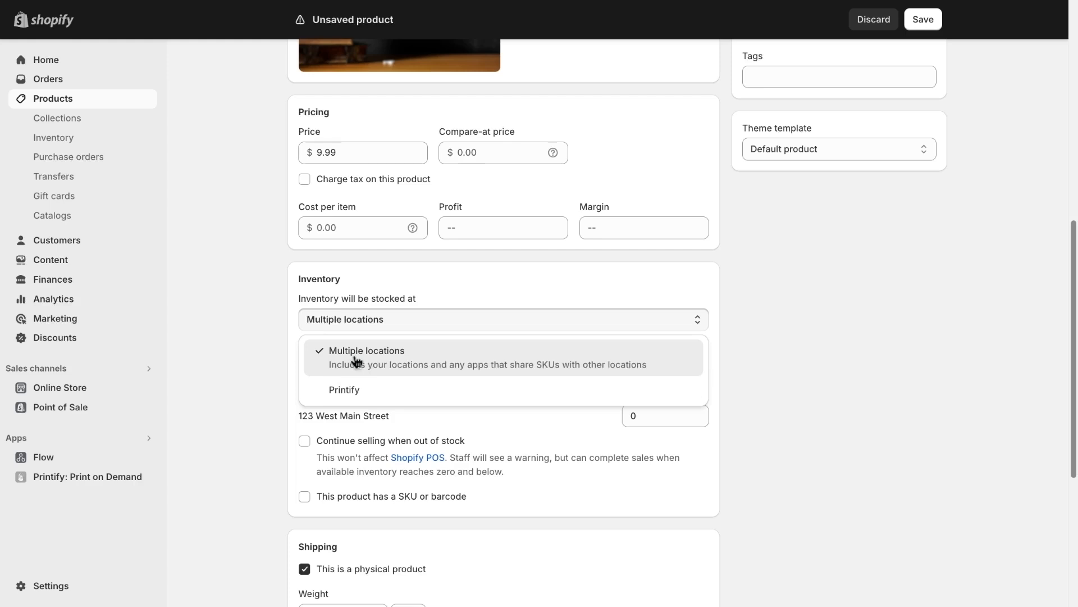
pyautogui.click(266, 321)
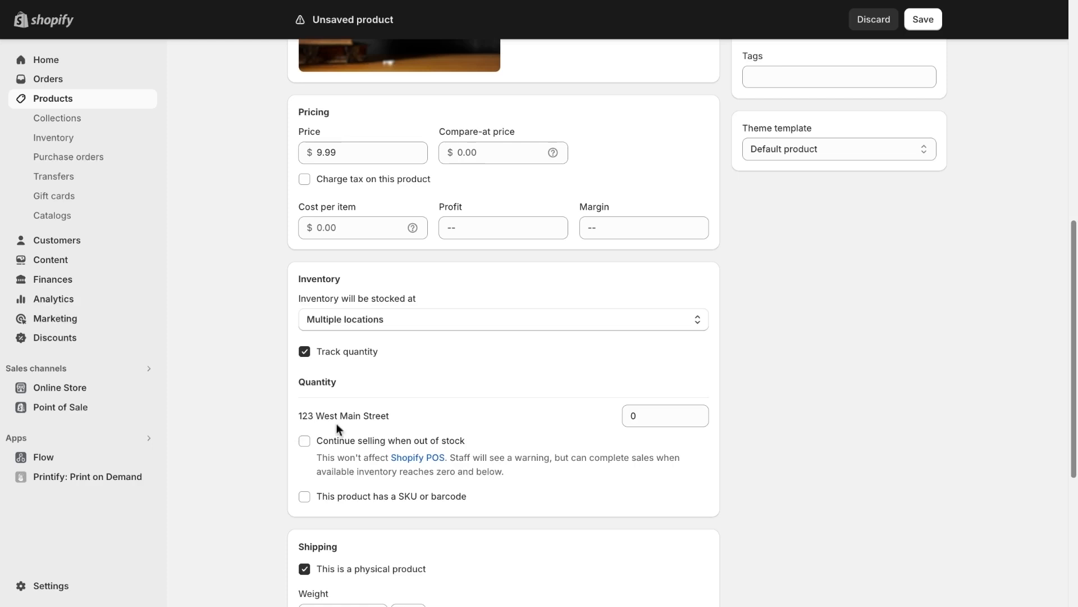
# Step: Enable the SKU or barcode option to show its fields, and disable it again
pyautogui.click(633, 416)
pyautogui.click(304, 497)
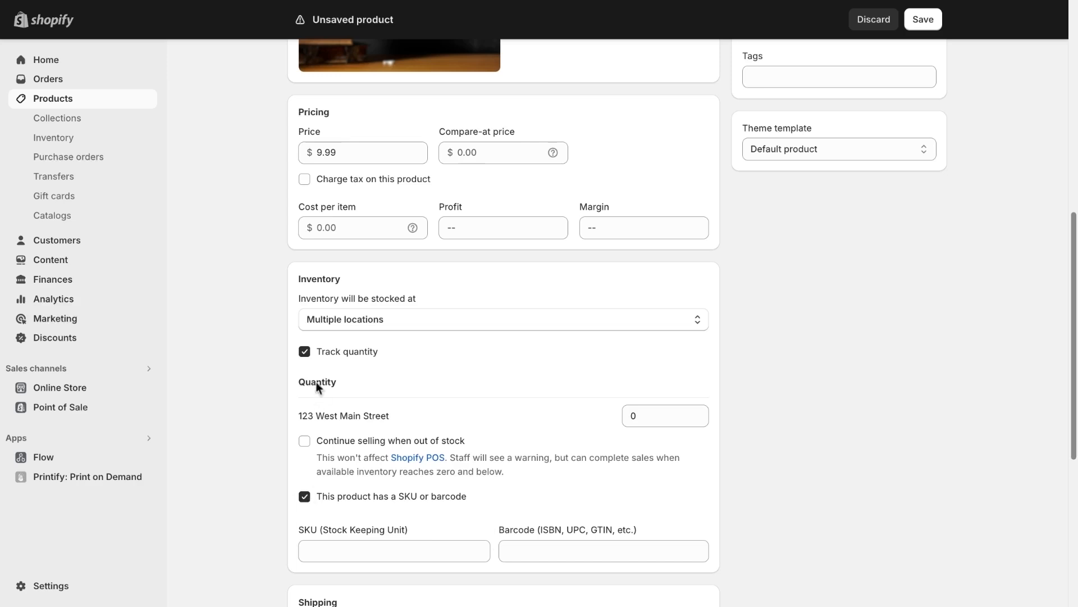
pyautogui.click(304, 496)
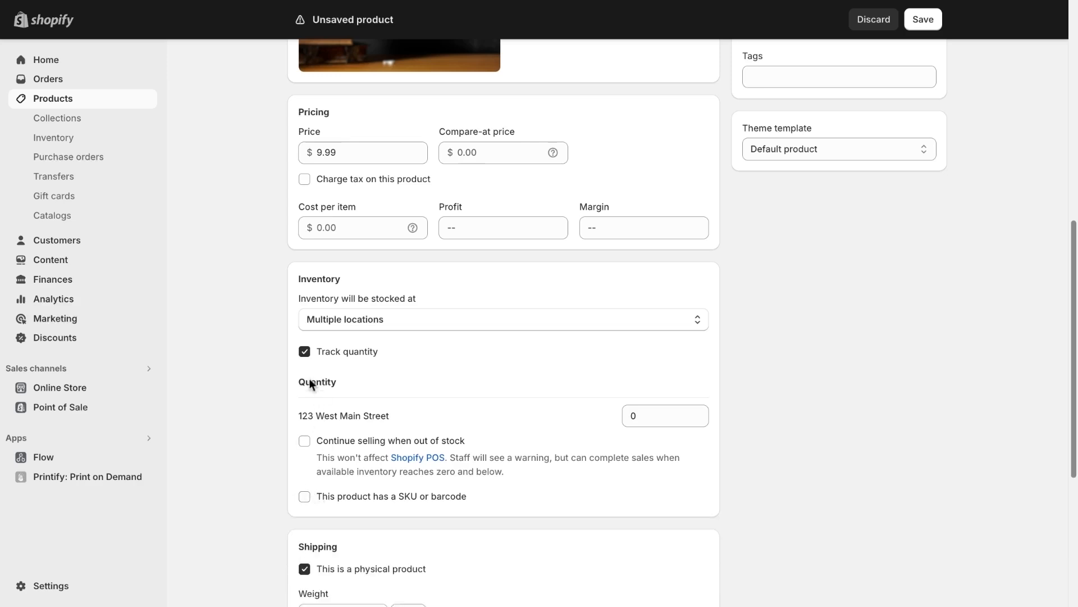
# Step: Turn off quantity tracking and mark the product as not being a physical product
pyautogui.click(305, 352)
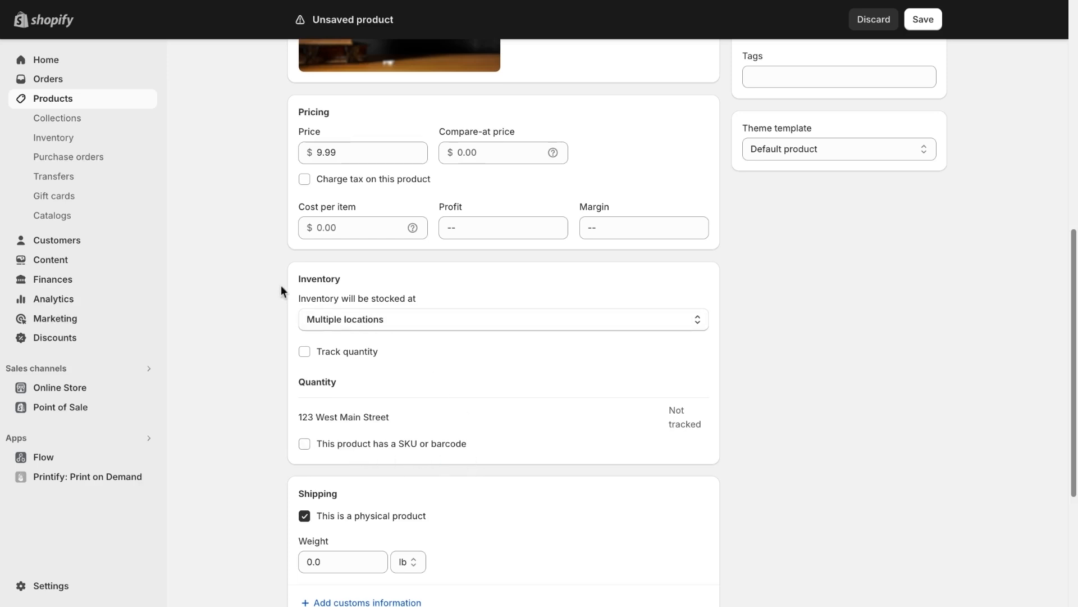
pyautogui.scroll(-4, 281, 286)
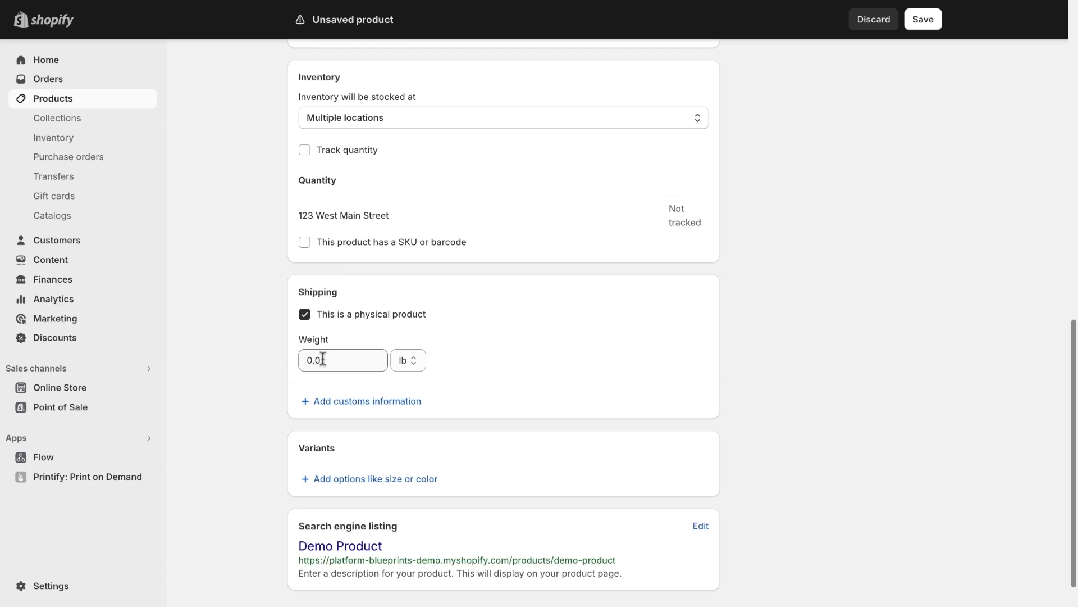
pyautogui.click(349, 360)
pyautogui.press('Tab')
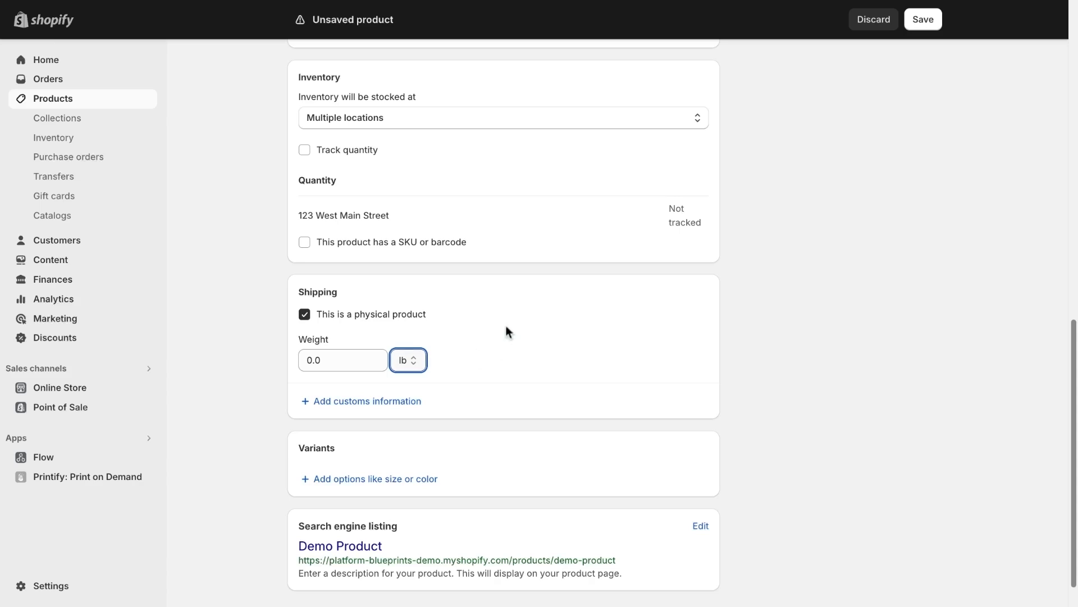
pyautogui.click(308, 402)
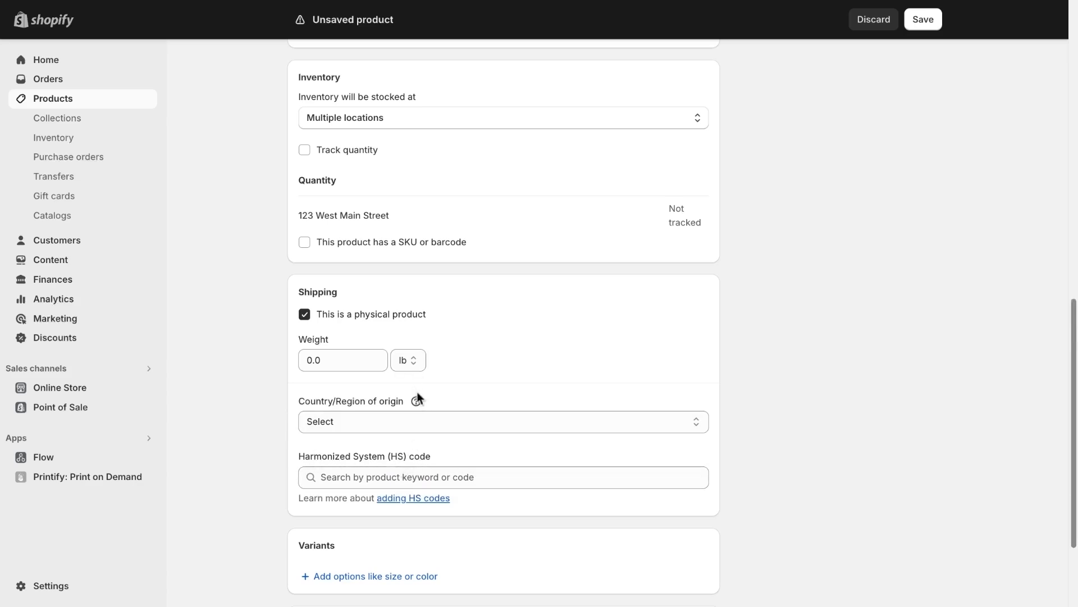
pyautogui.click(304, 315)
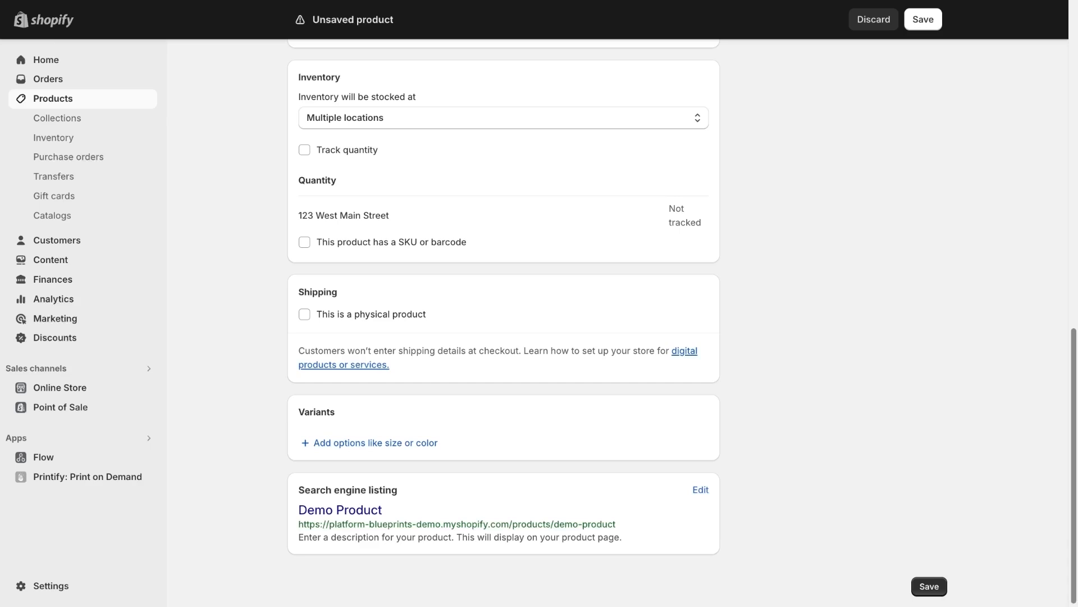
# Step: Add a product variant option named "Variant 1"
pyautogui.click(322, 445)
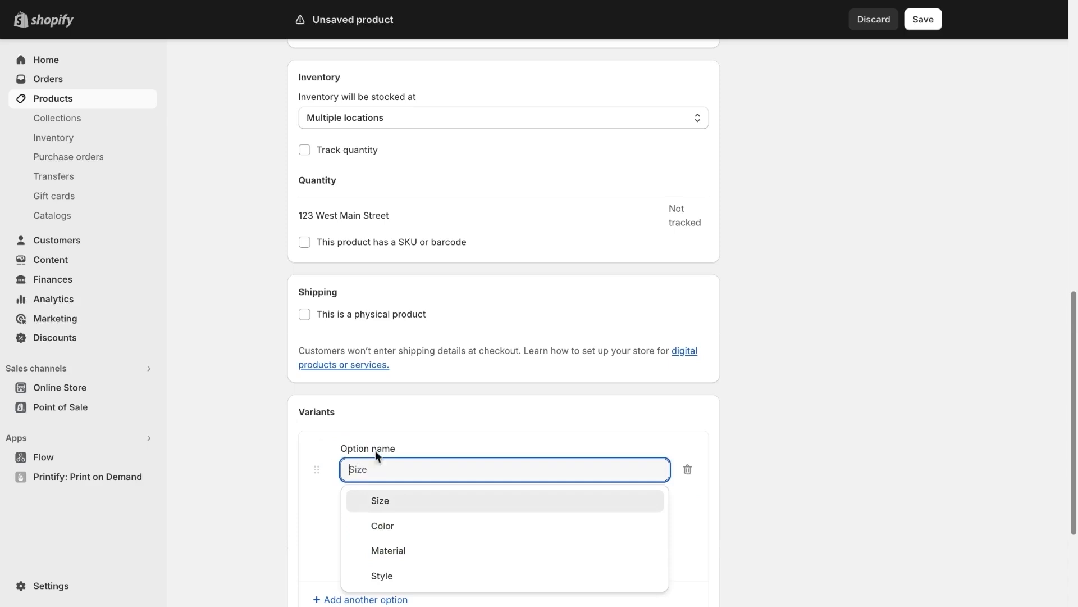
pyautogui.scroll(-3, 406, 417)
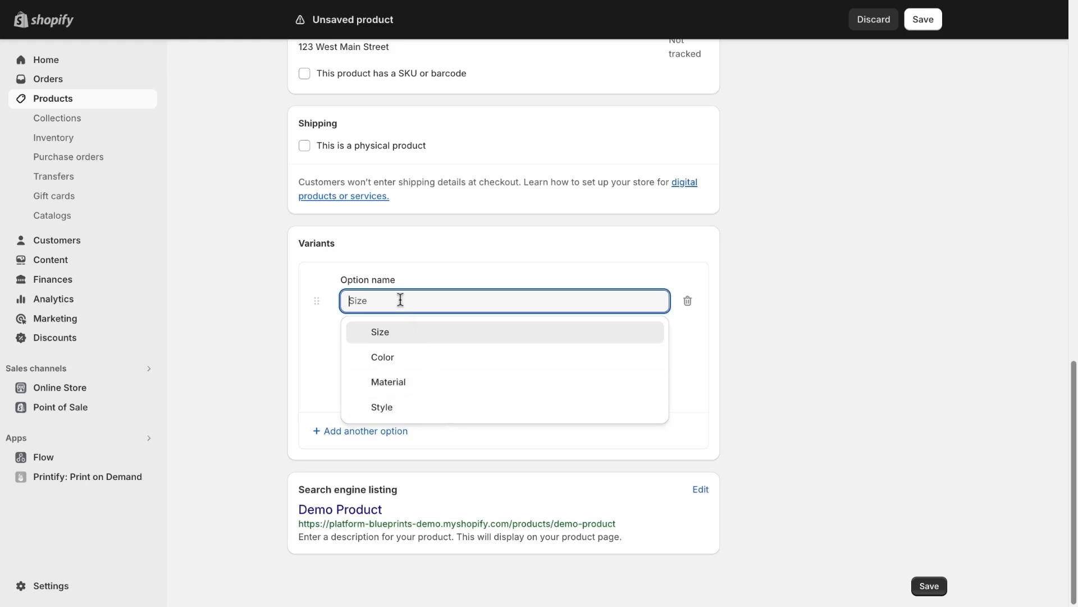
pyautogui.write('Variant 1')
pyautogui.click(424, 272)
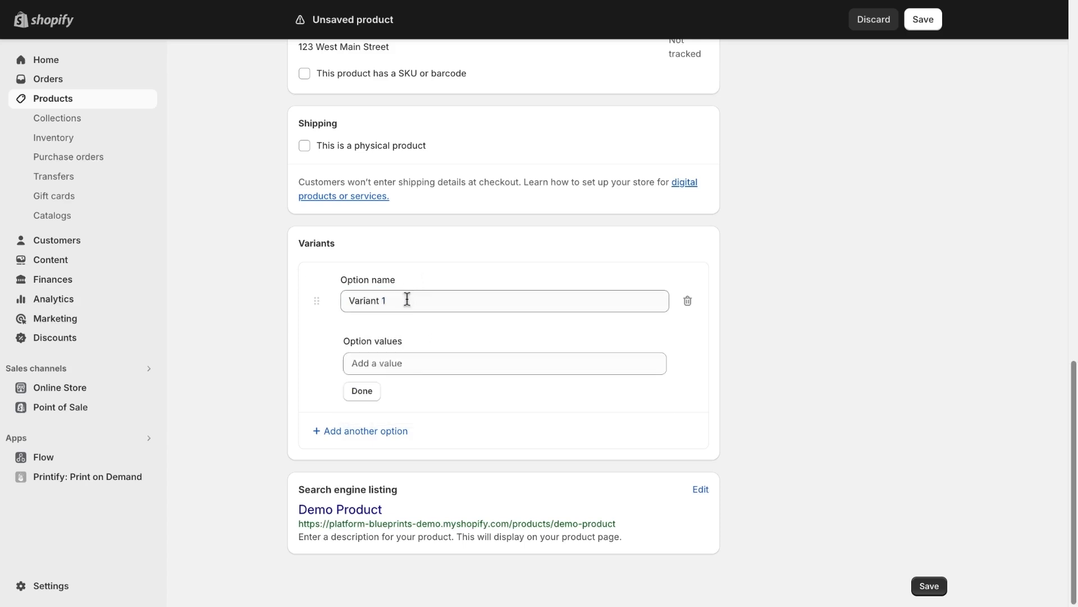
# Step: Give the Variant 1 option the values "Variant A" and "Variant B" and finish the option
pyautogui.click(416, 365)
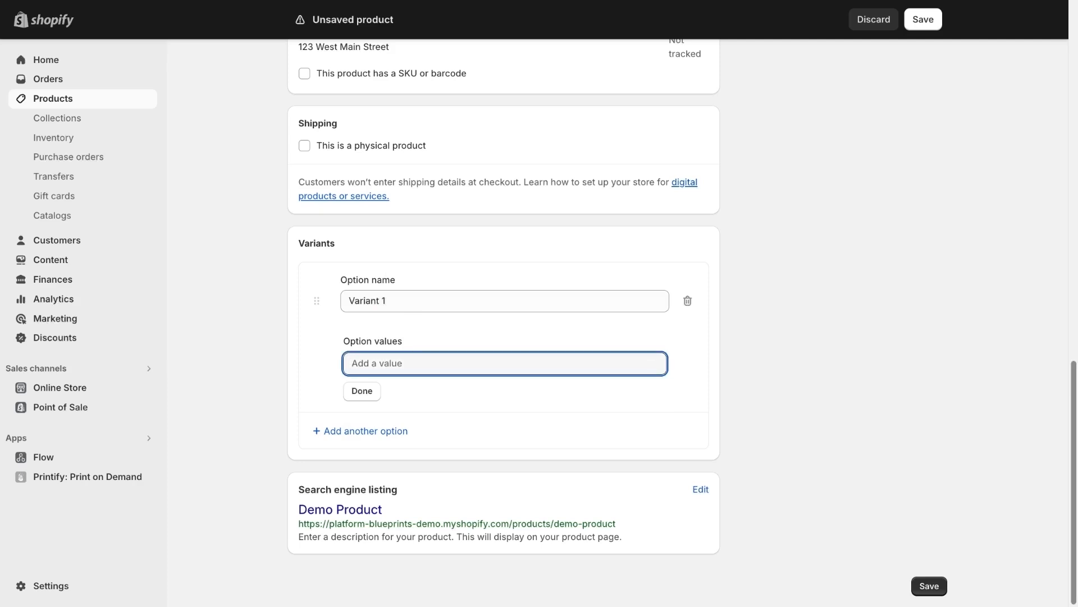
pyautogui.write('Vari')
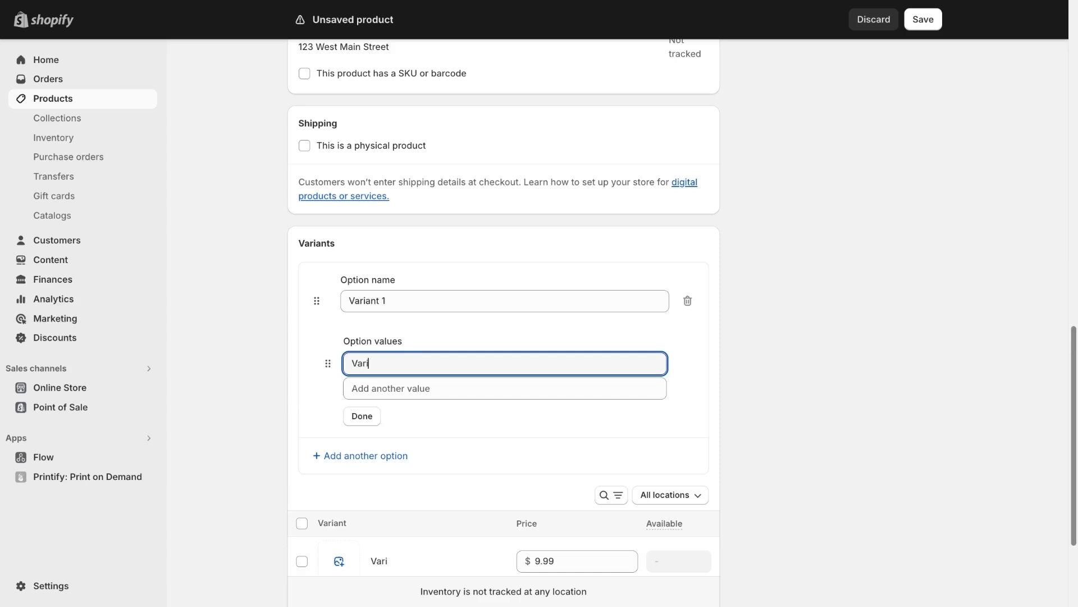
pyautogui.write('ant A')
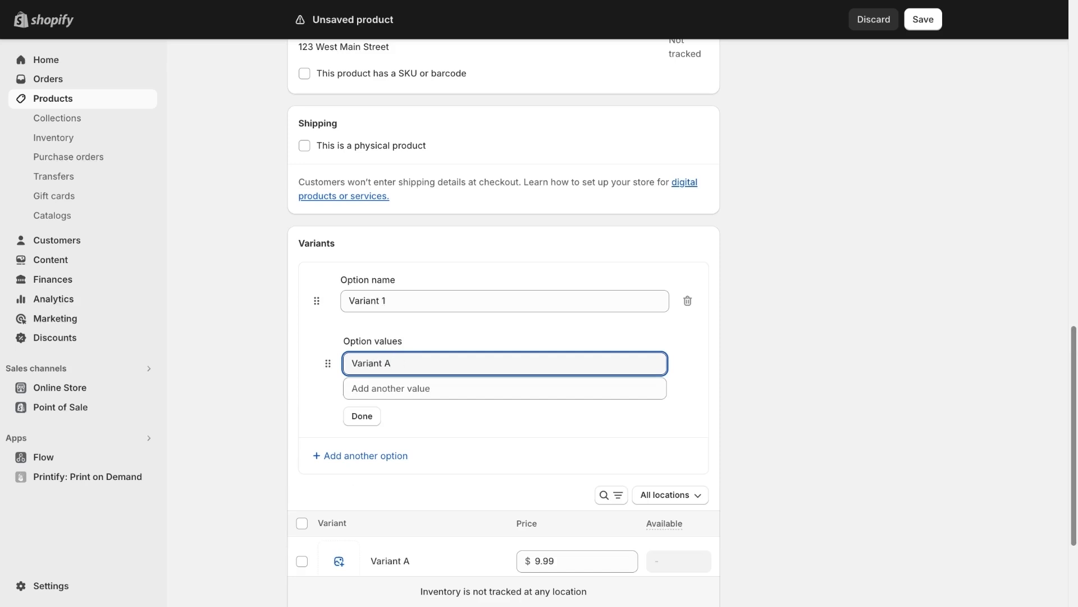
pyautogui.click(355, 389)
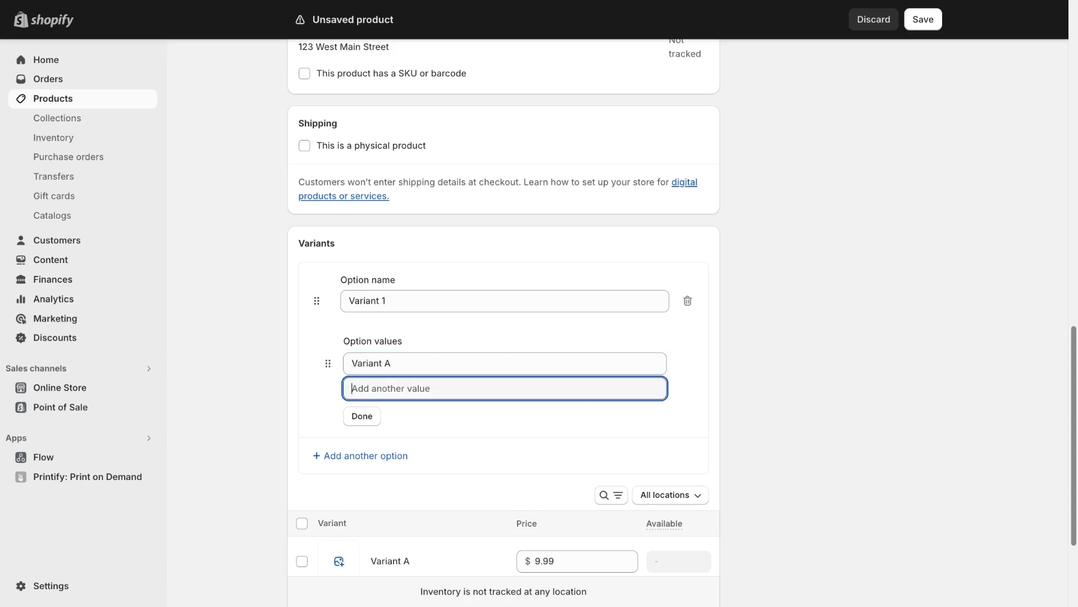
pyautogui.write('Varaint')
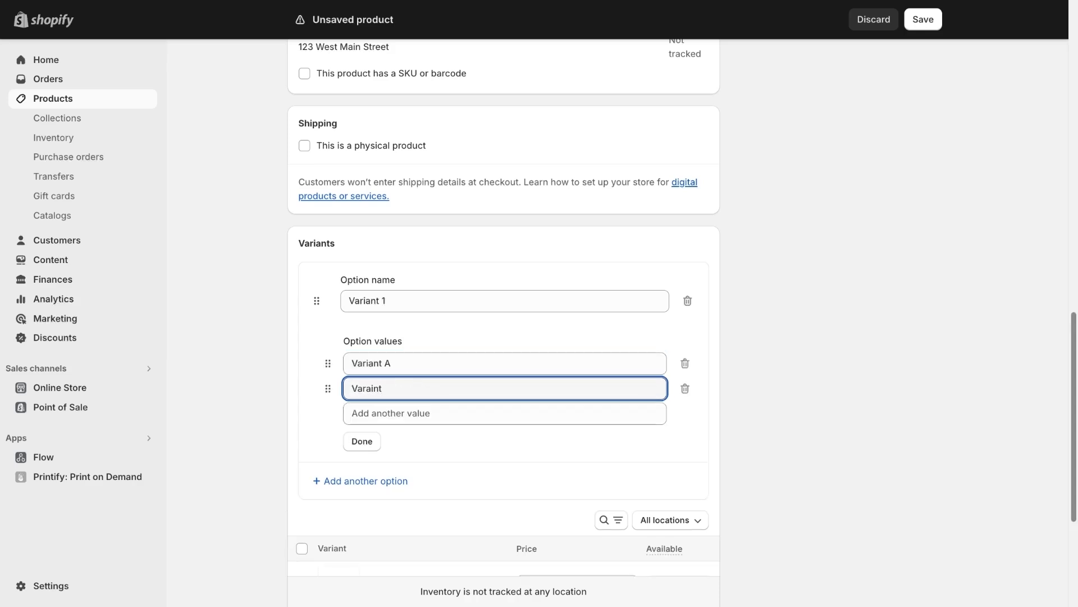
pyautogui.press('BackSpace')
pyautogui.press('BackSpace')
pyautogui.press('BackSpace')
pyautogui.press('BackSpace')
pyautogui.write('iant B')
pyautogui.moveTo(329, 391)
pyautogui.mouseDown()
pyautogui.moveTo(322, 358)
pyautogui.moveTo(328, 393)
pyautogui.mouseUp()
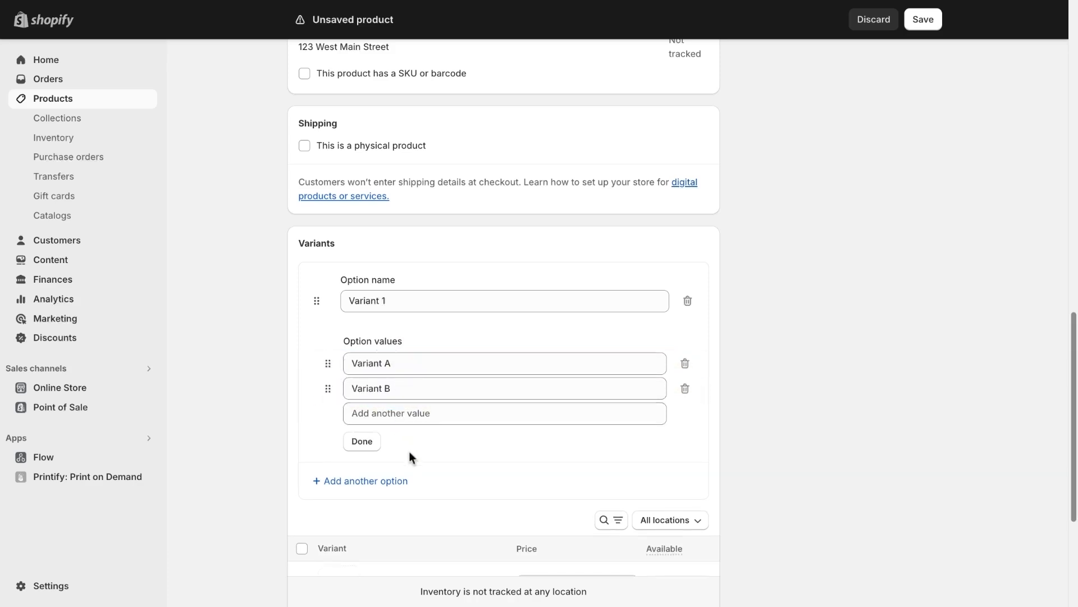
pyautogui.click(372, 450)
# Step: Try a price of 15.00 for Variant B and set it back to 9.99
pyautogui.scroll(-2, 408, 375)
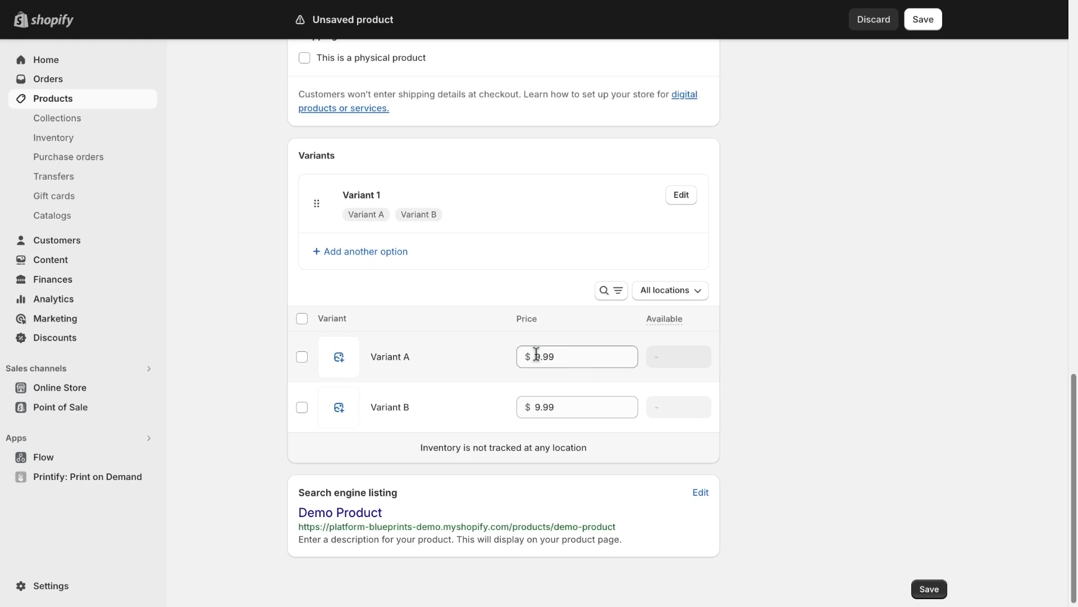
pyautogui.doubleClick(545, 406)
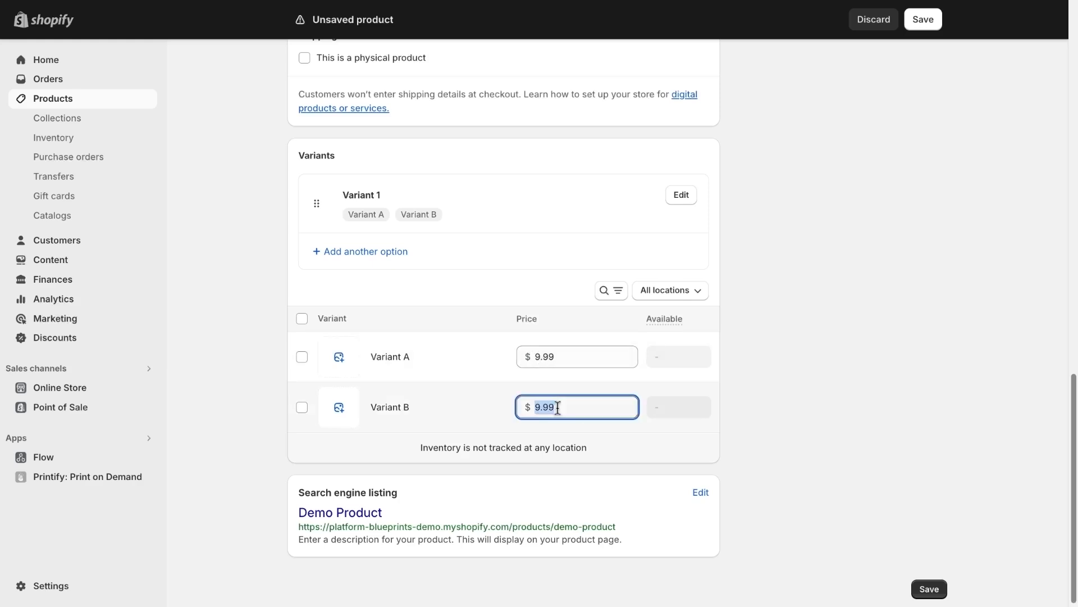
pyautogui.write('15.00')
pyautogui.doubleClick(569, 407)
pyautogui.write('9.99')
pyautogui.click(879, 421)
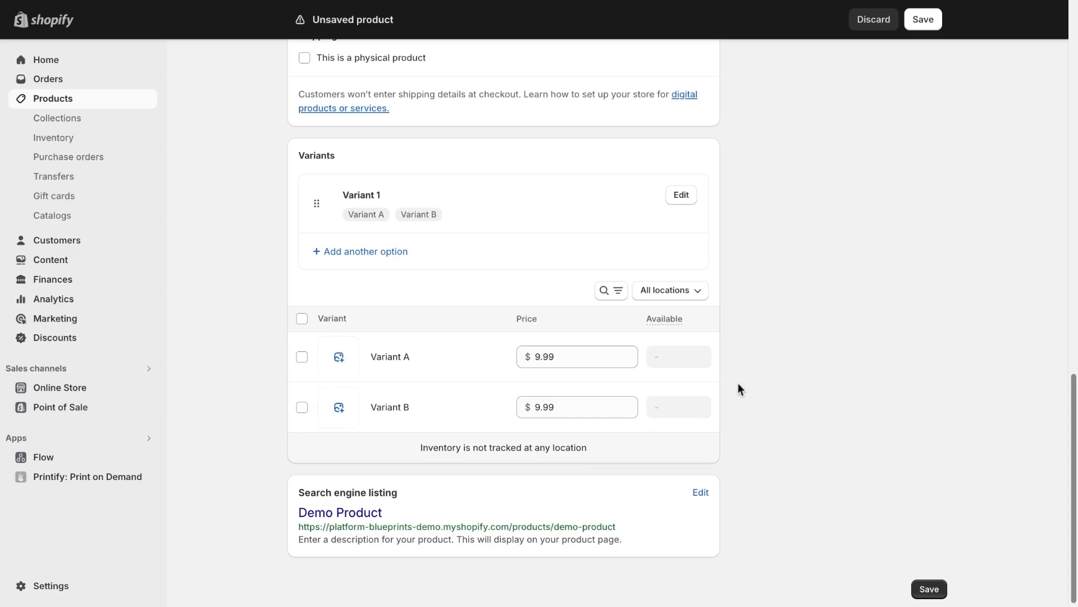
# Step: Open Variant A's details to review its pricing, inventory and customs fields, and cancel without changes
pyautogui.click(451, 359)
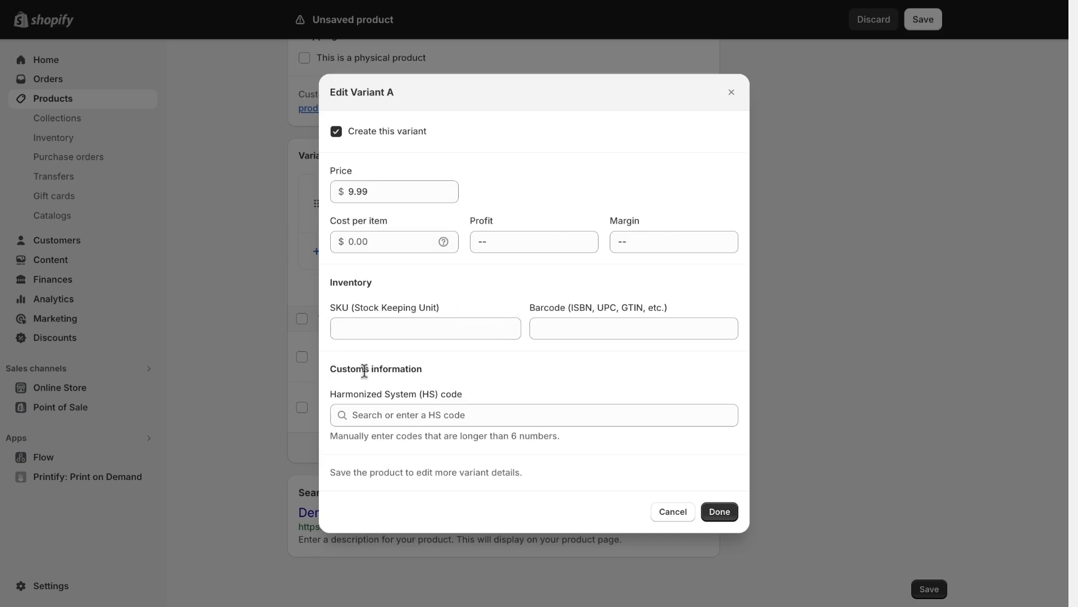
pyautogui.click(676, 514)
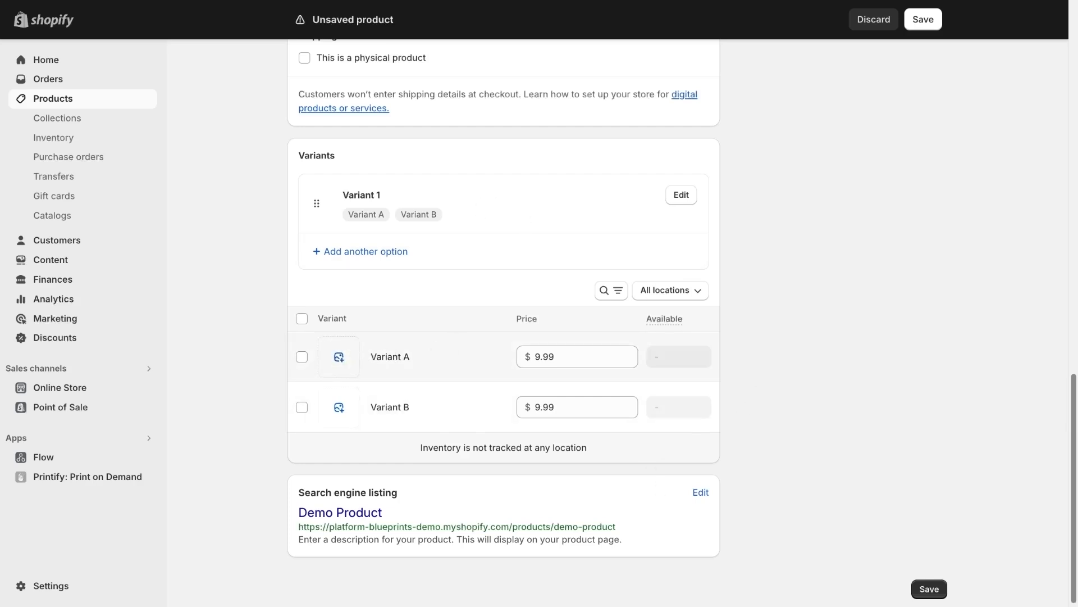
# Step: Assign store library images to the variants: the blue blueprint-icon JPG to Variant A and the blue Platform Blueprints logo PNG to Variant B
pyautogui.click(339, 357)
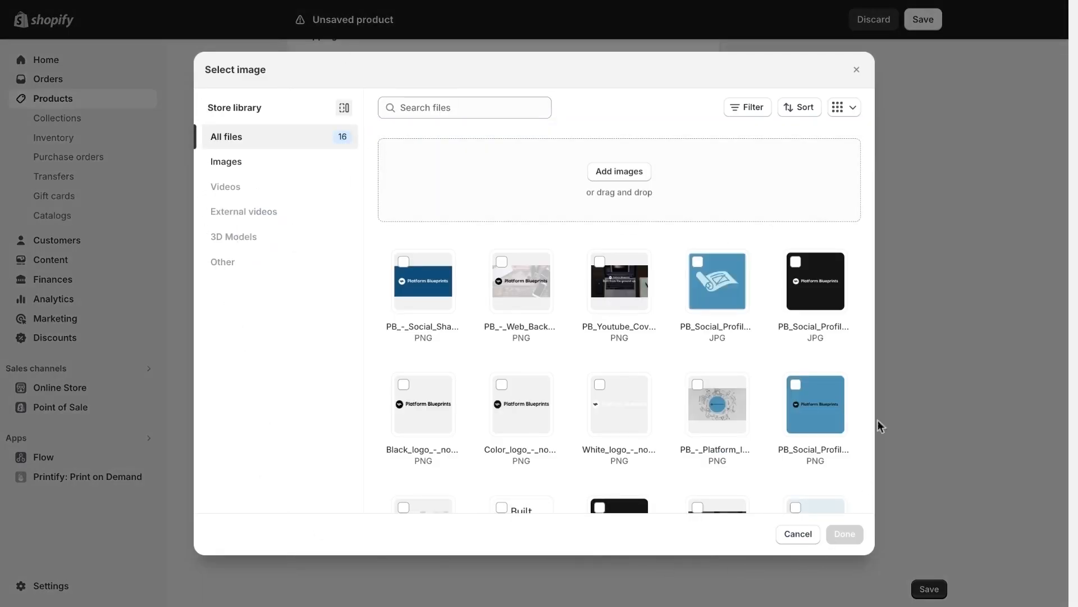
pyautogui.click(697, 261)
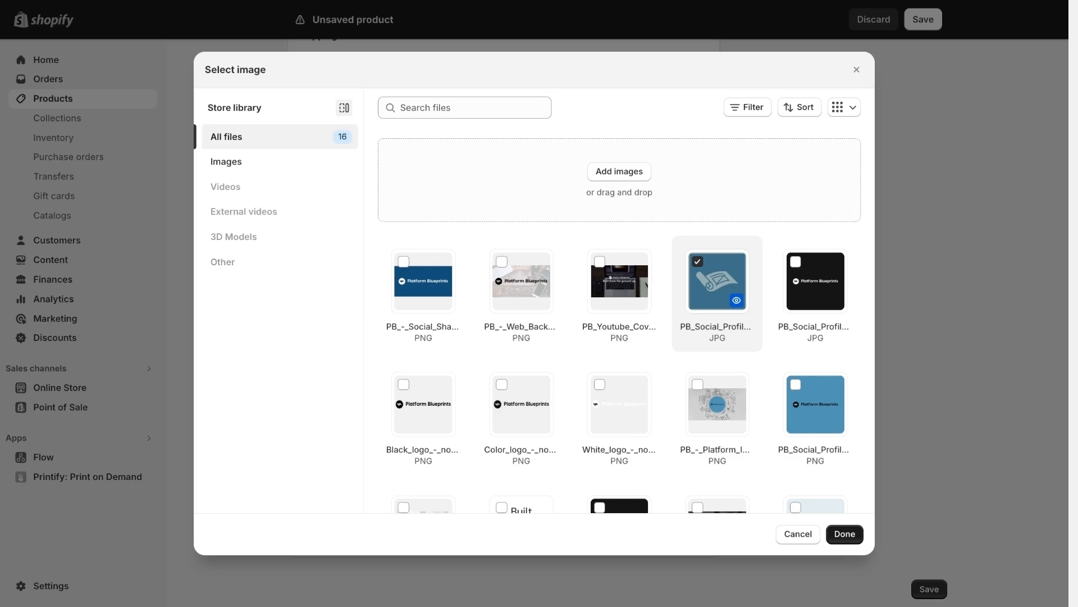
pyautogui.click(845, 533)
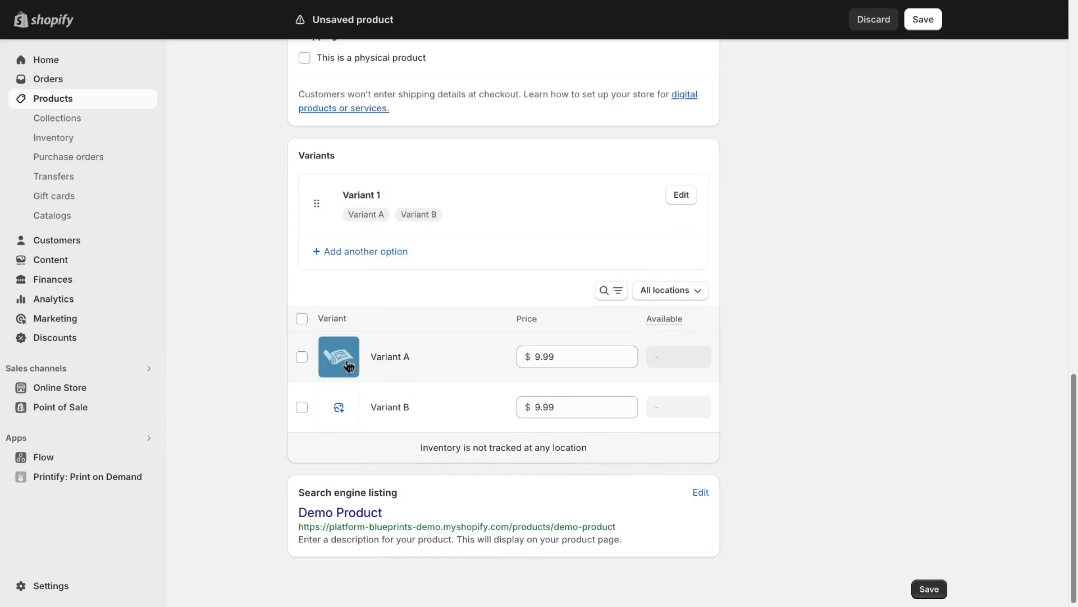
pyautogui.click(342, 411)
pyautogui.click(816, 404)
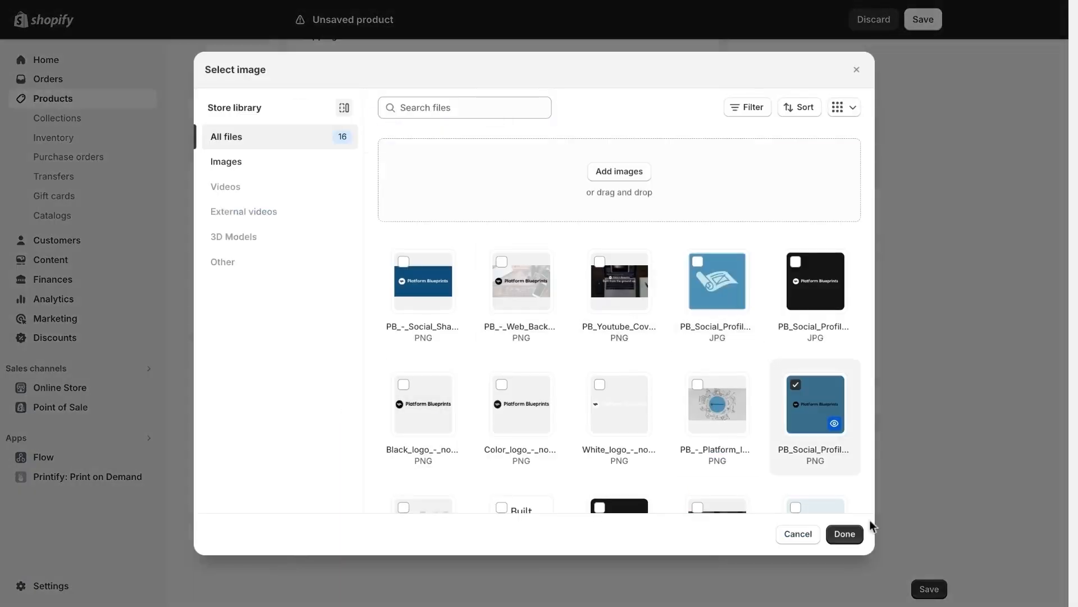
pyautogui.click(844, 534)
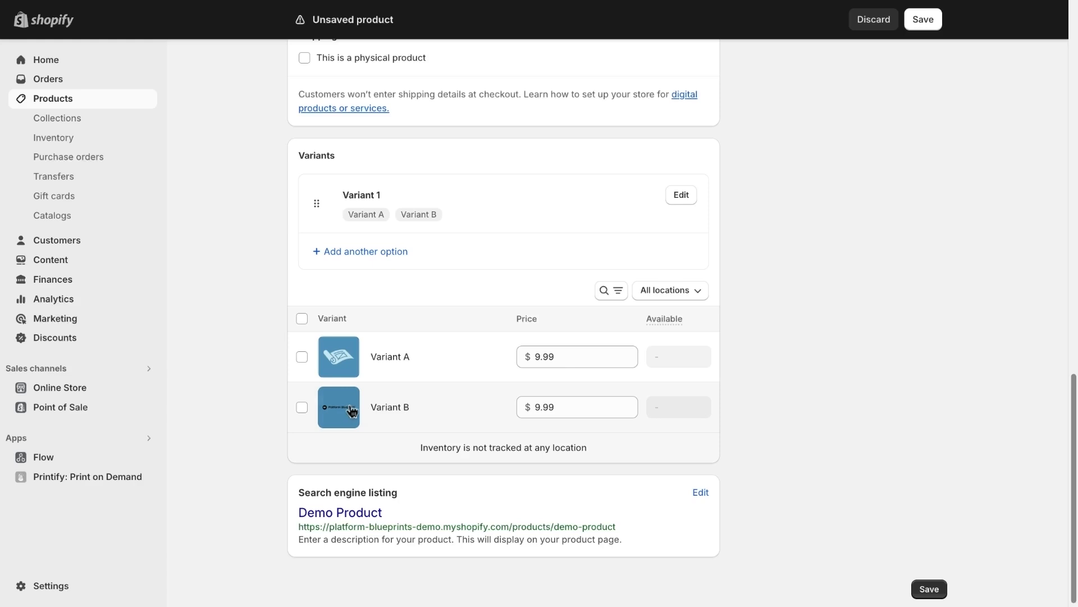
# Step: Open the search engine listing for editing and examine its page title, meta description and URL handle
pyautogui.scroll(-1, 421, 403)
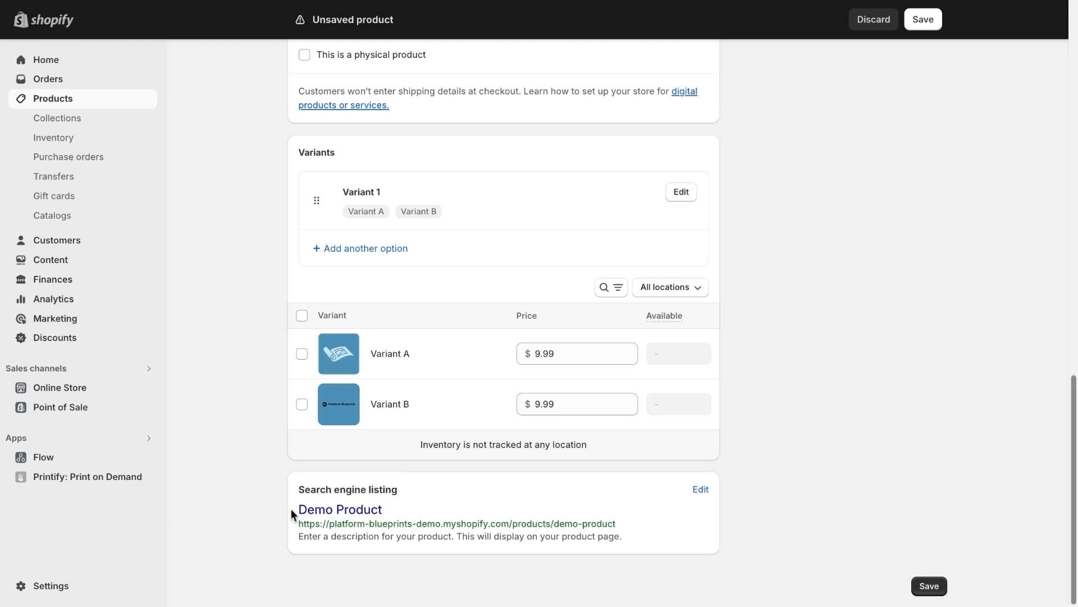
pyautogui.click(700, 490)
pyautogui.scroll(-4, 702, 482)
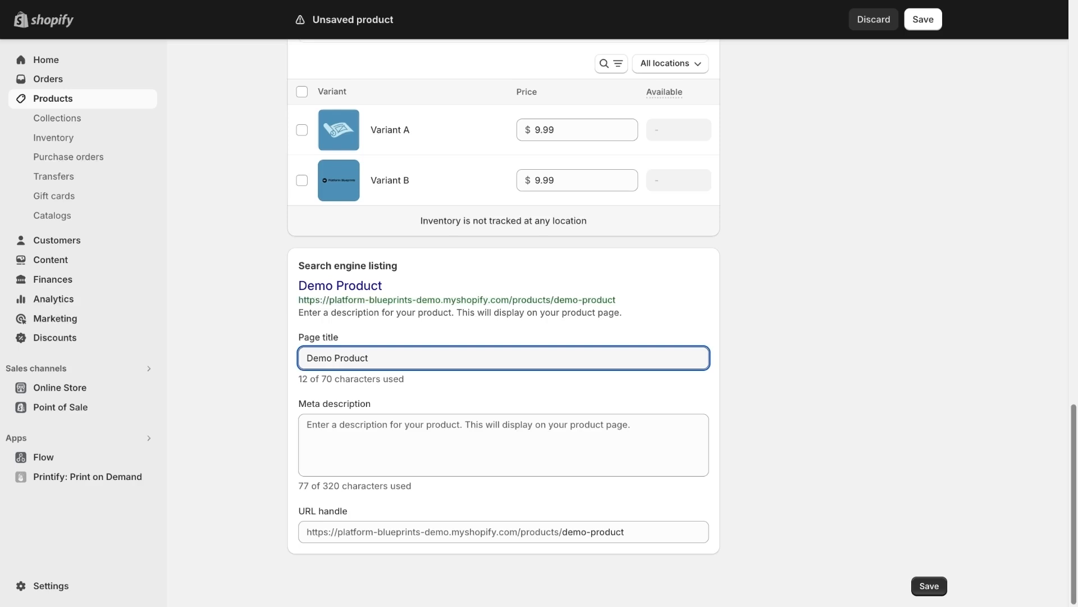
pyautogui.click(374, 431)
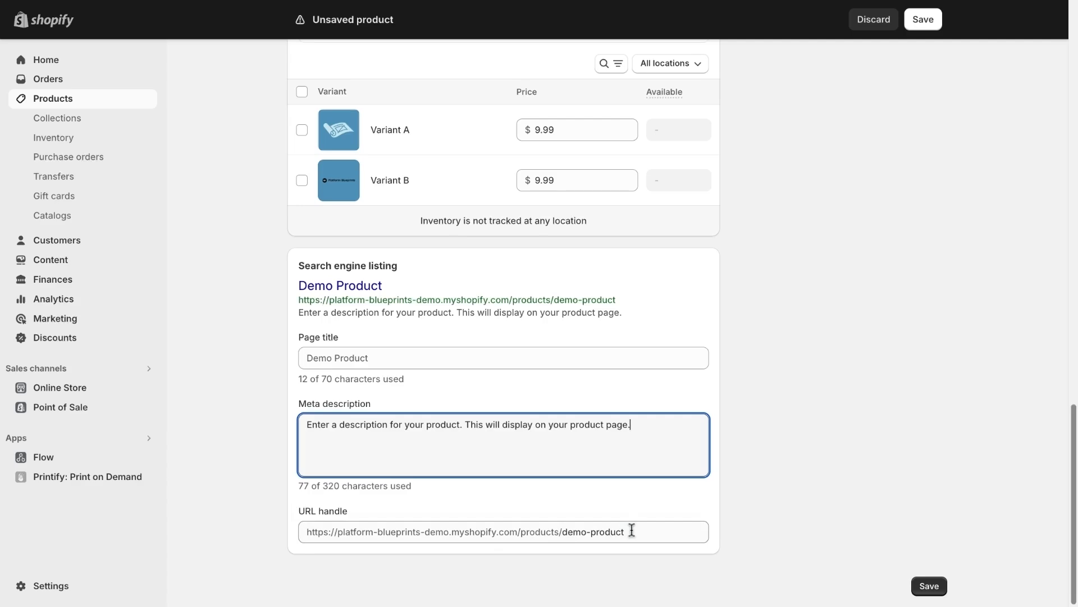
# Step: Set the product's status to Draft
pyautogui.scroll(1, 768, 287)
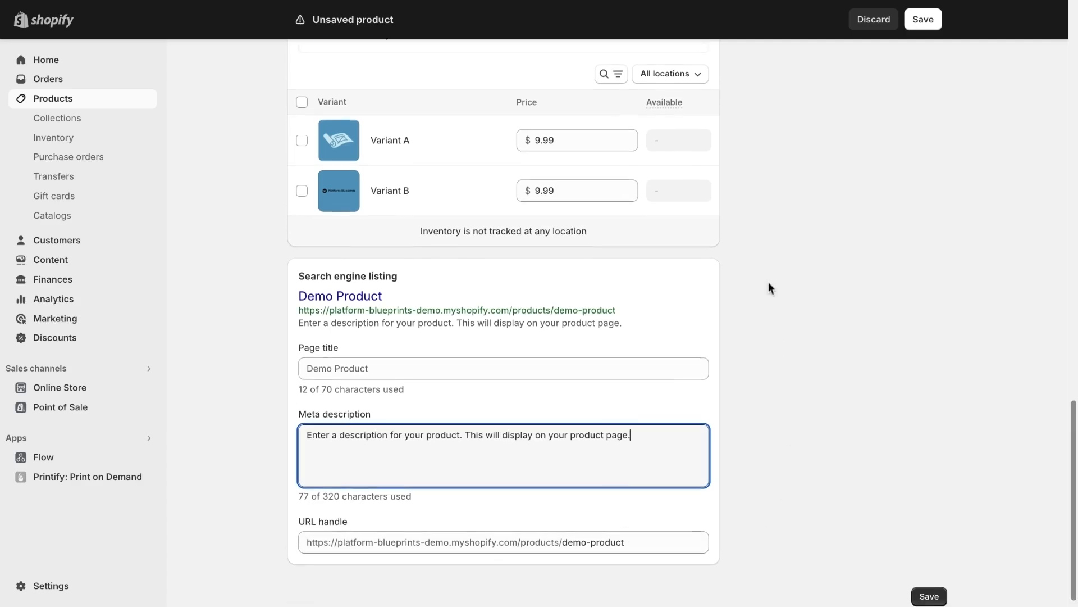
pyautogui.scroll(15, 769, 281)
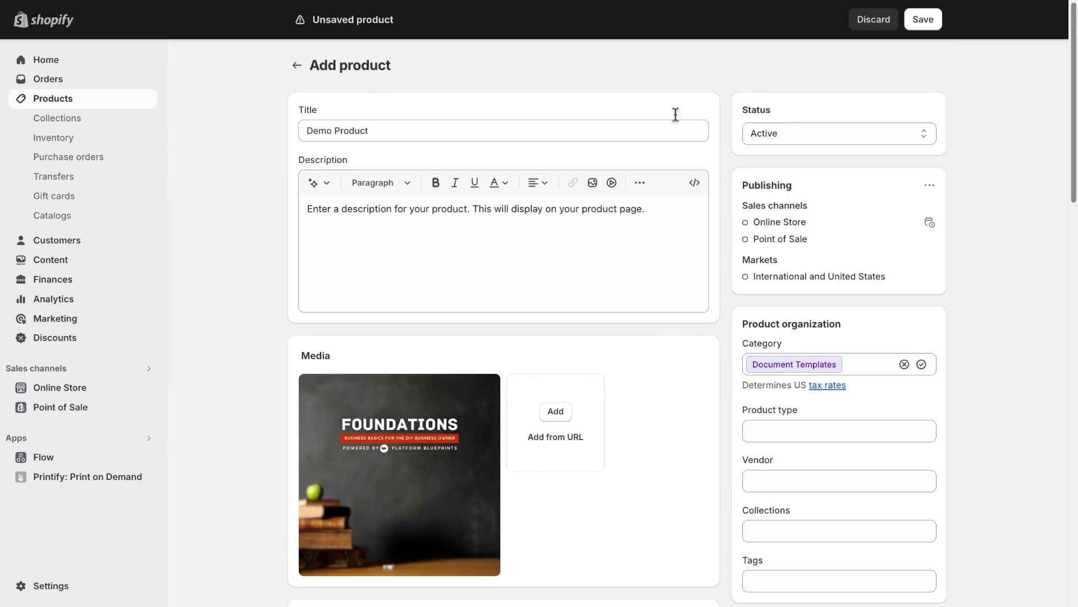
pyautogui.click(924, 136)
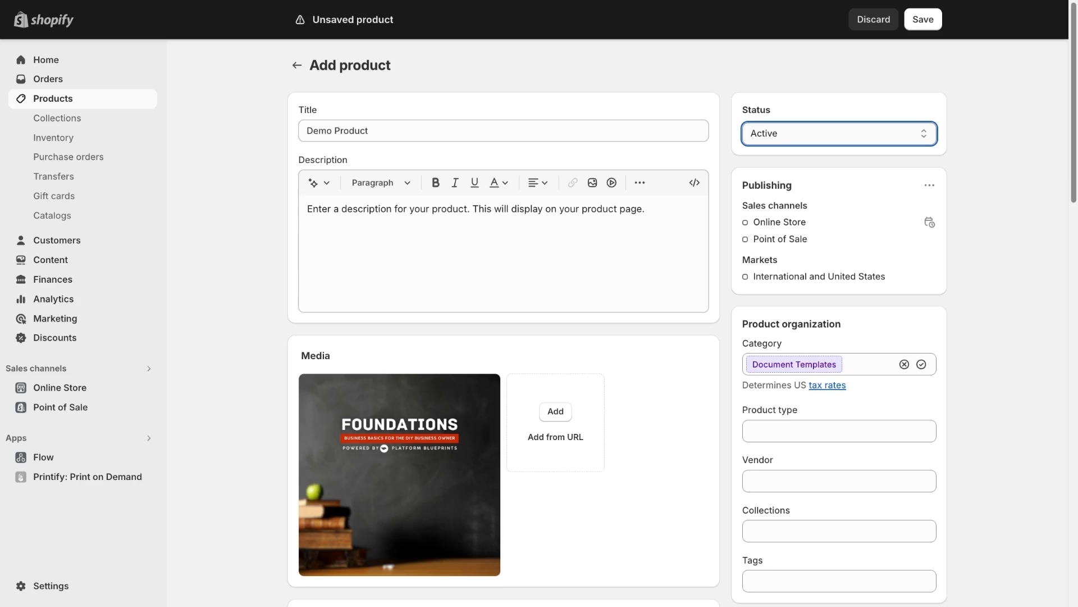
pyautogui.press('Down')
# Step: Examine the Online Store publishing schedule without scheduling a date, and view the options for managing sales channels and markets
pyautogui.click(930, 225)
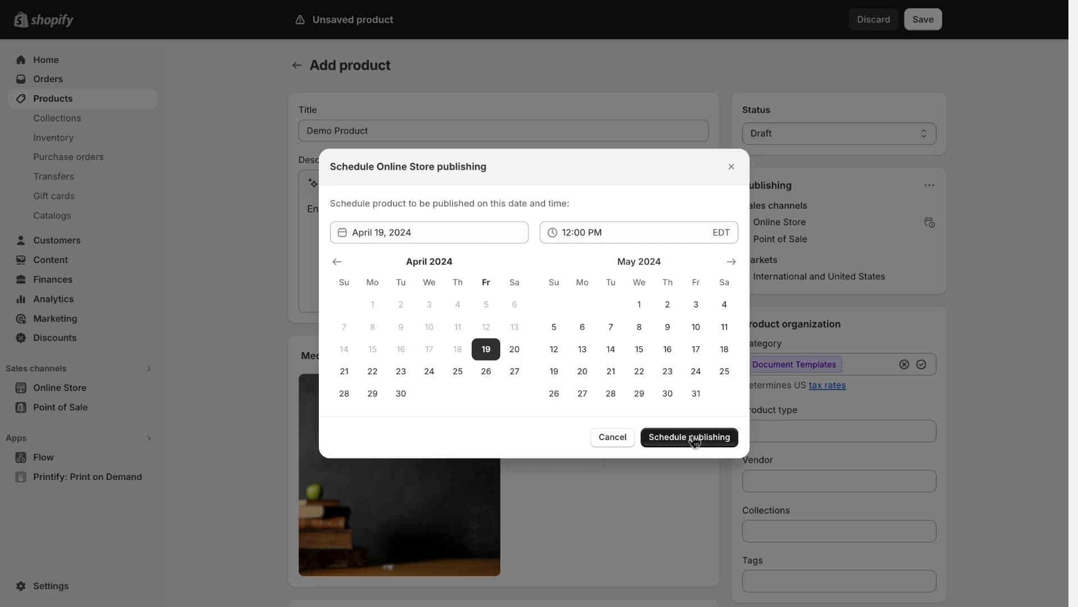
pyautogui.click(612, 438)
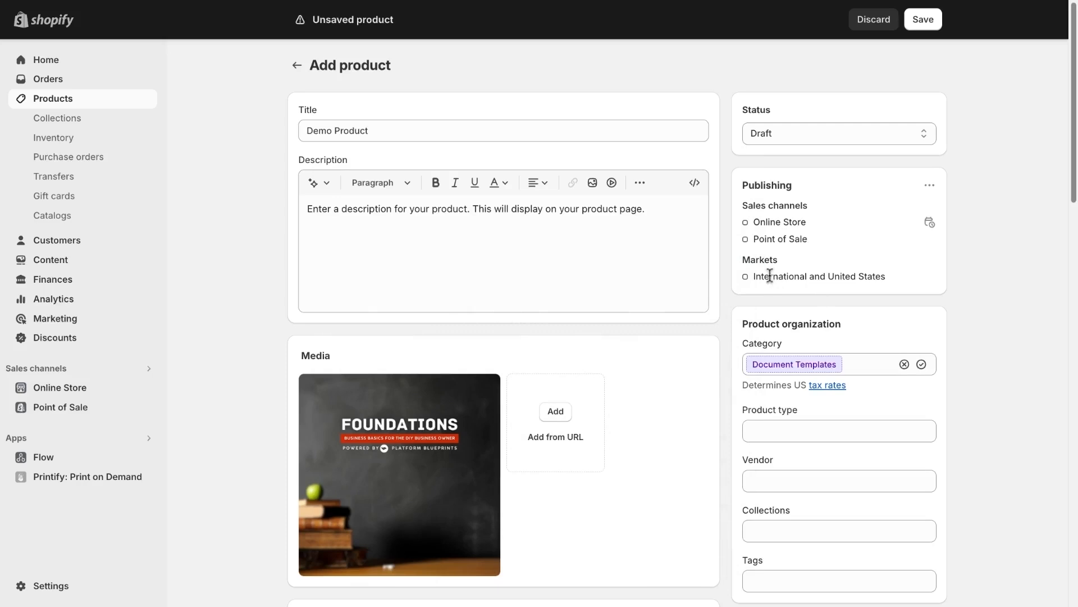
pyautogui.click(929, 188)
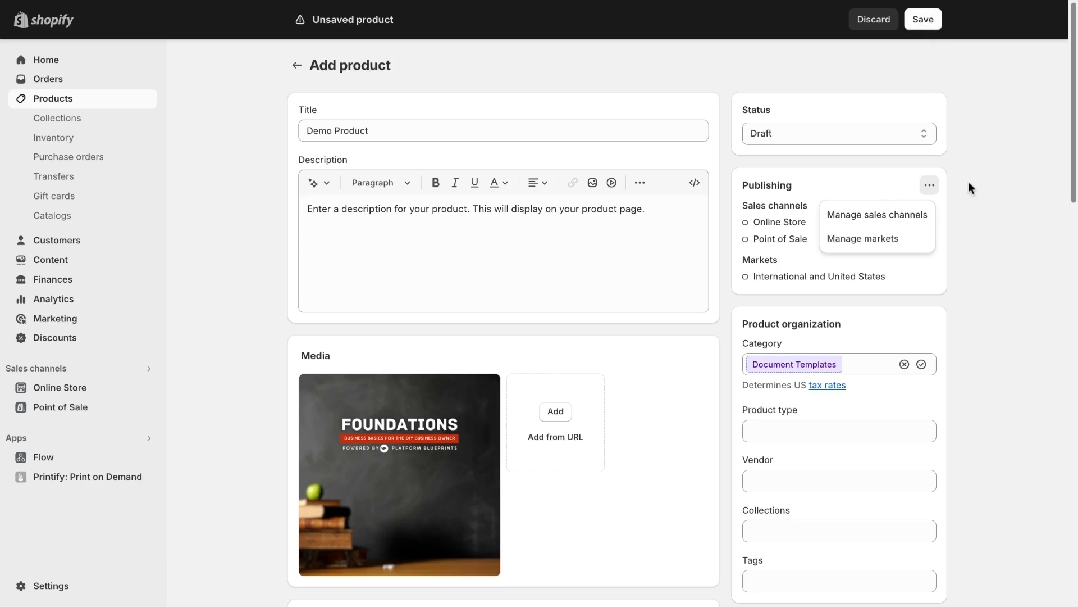
# Step: Browse the available product categories under product organization without choosing one
pyautogui.scroll(-2, 968, 181)
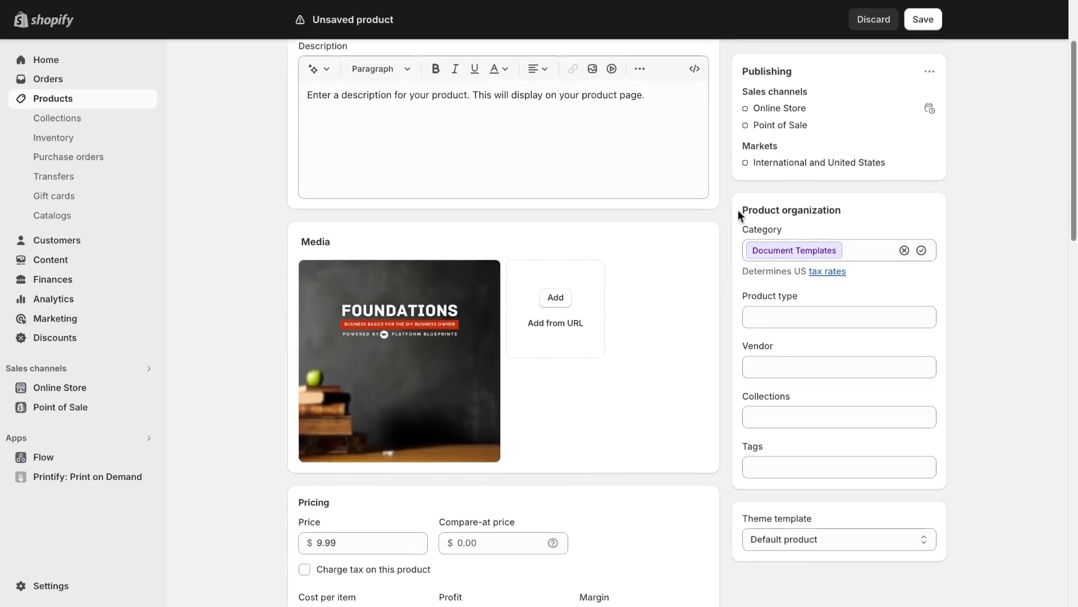
pyautogui.scroll(-1, 738, 210)
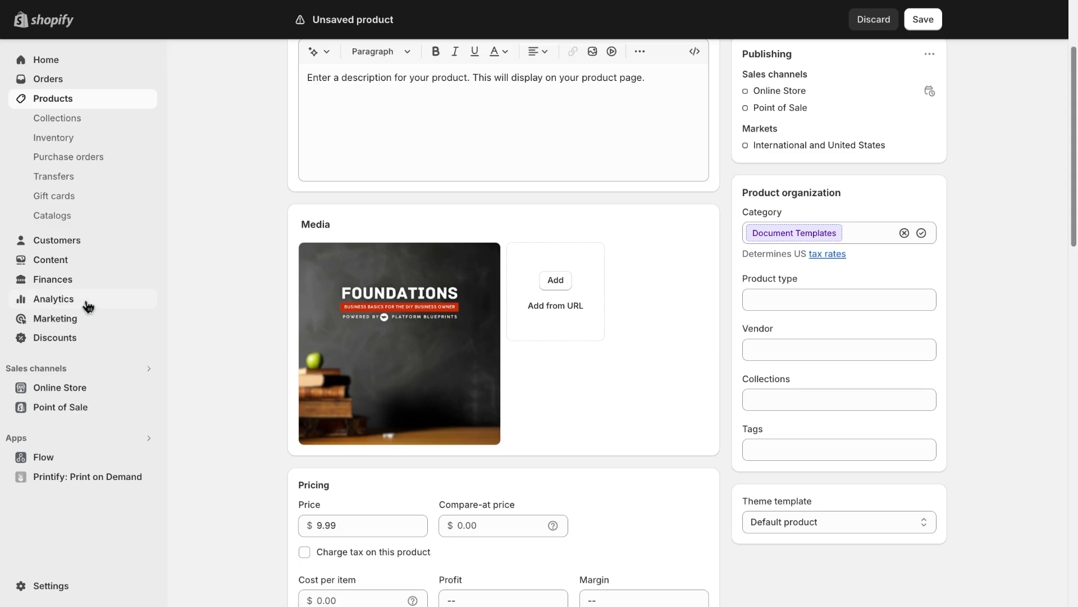
pyautogui.click(854, 231)
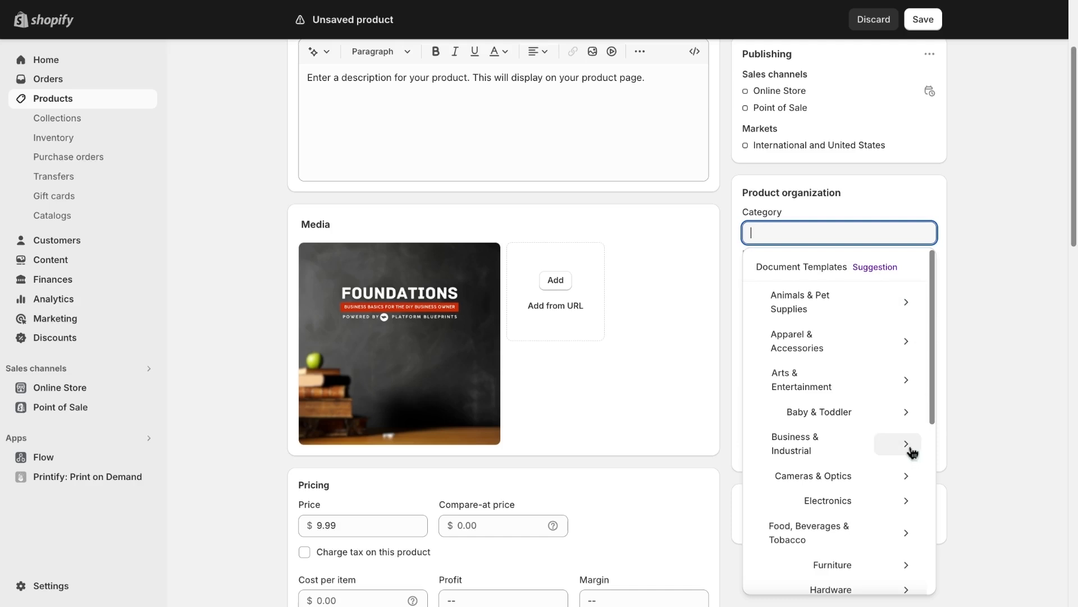
pyautogui.click(844, 188)
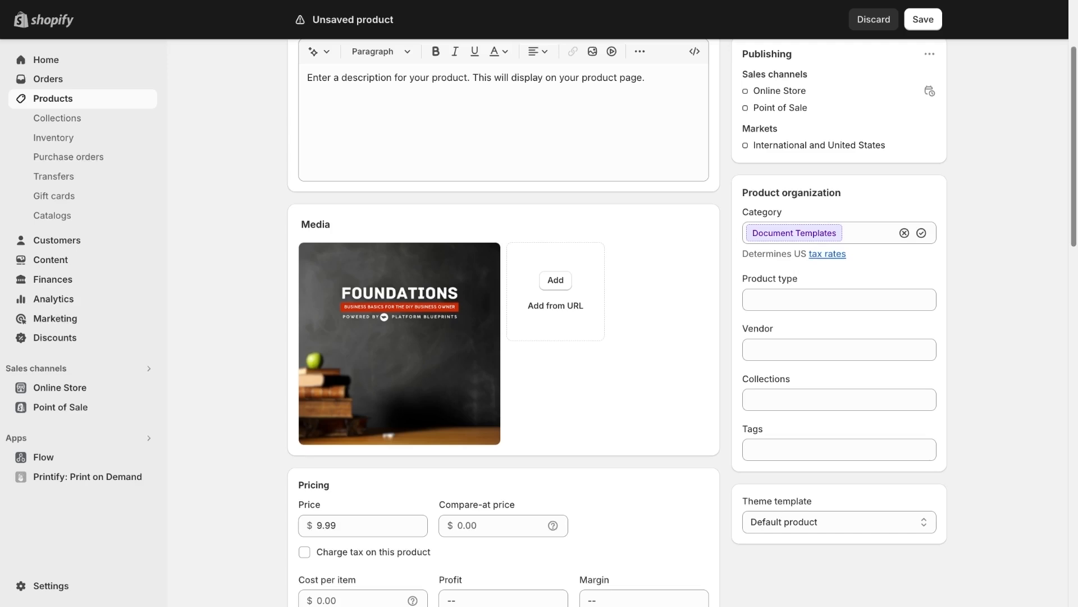
# Step: Set the product type to "Demo" and choose "Platform Blueprints Demo" as the vendor
pyautogui.click(763, 298)
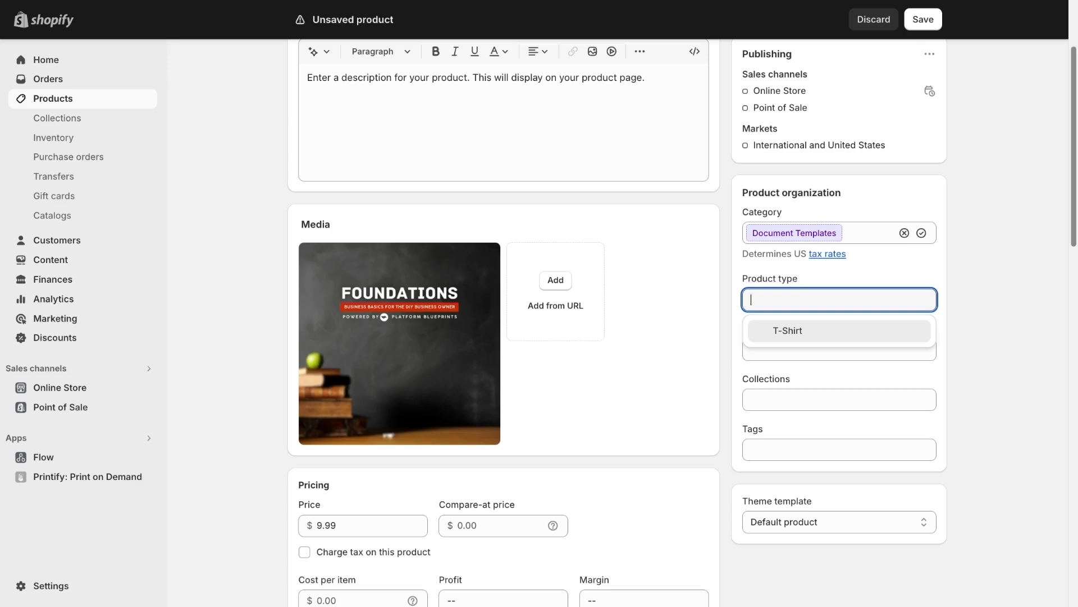
pyautogui.write('Demo')
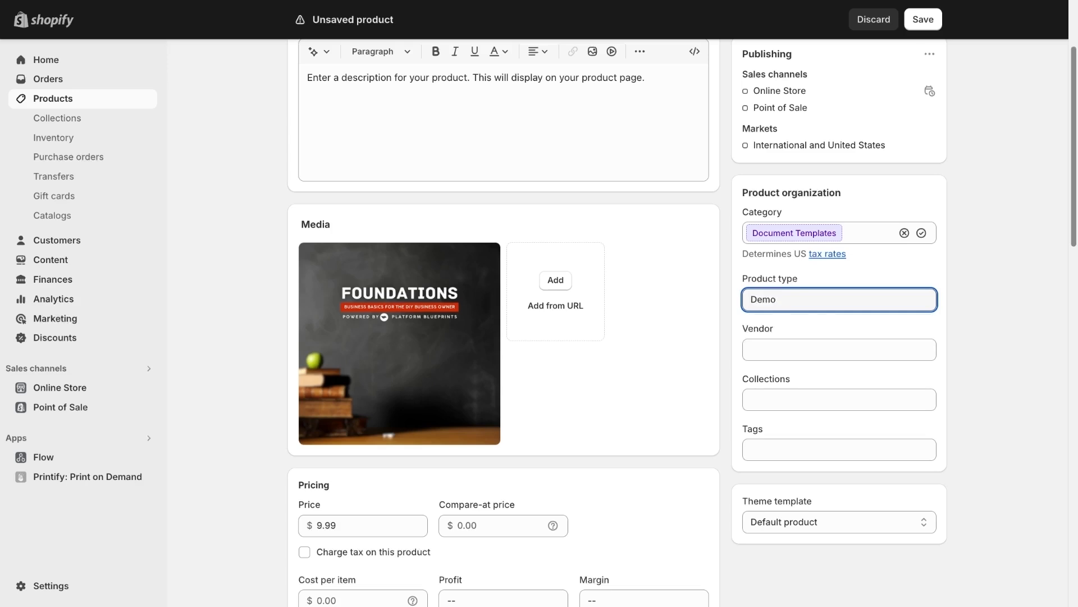
pyautogui.click(810, 349)
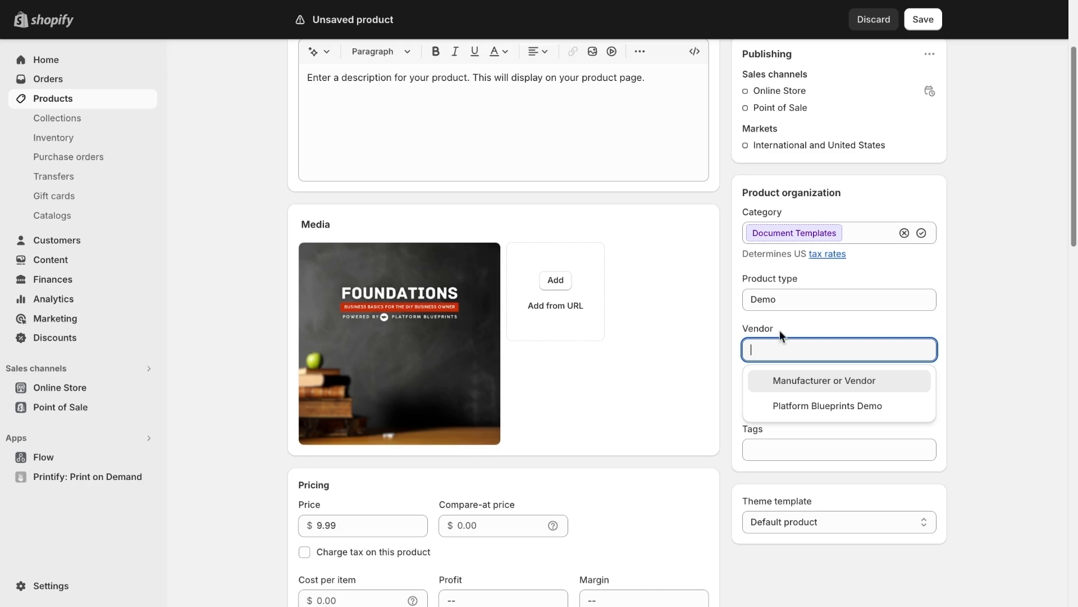
pyautogui.click(830, 407)
# Step: Check the available collections without selecting any, and add a new tag "Demo" to the product
pyautogui.click(826, 400)
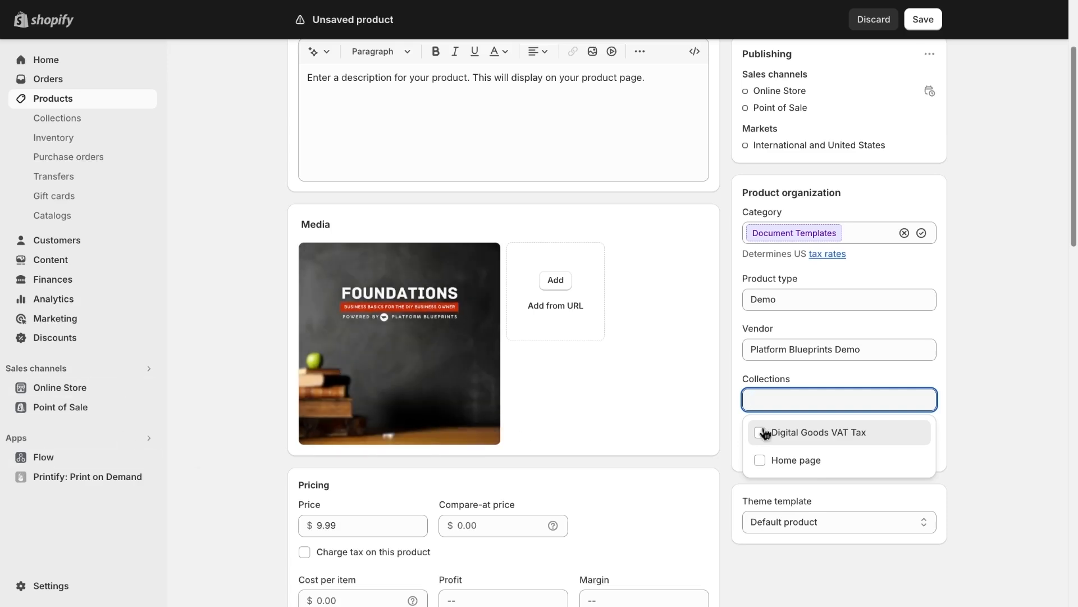
pyautogui.click(805, 378)
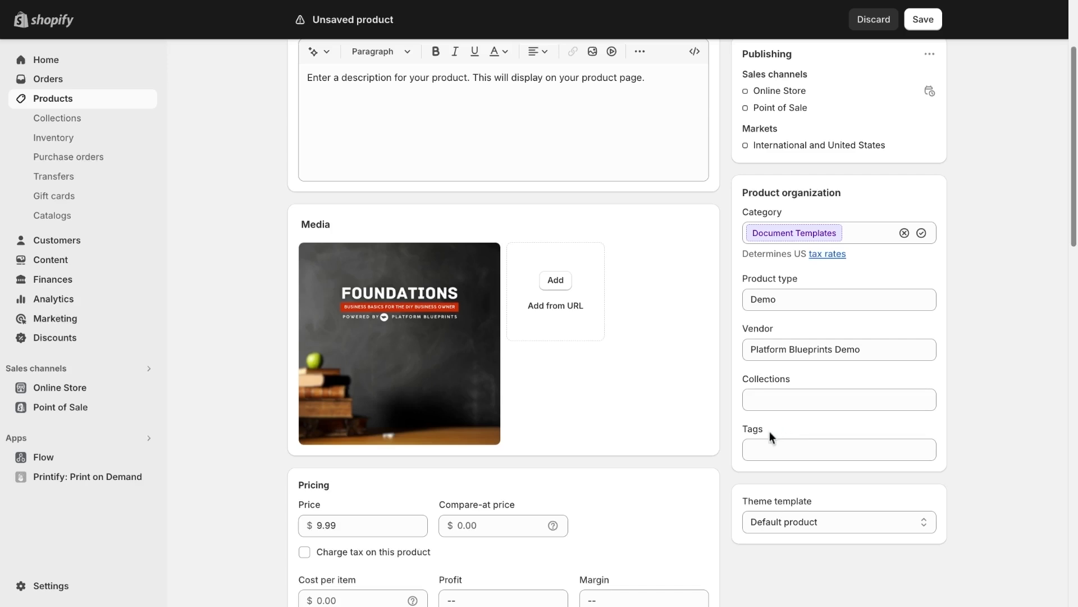
pyautogui.click(768, 450)
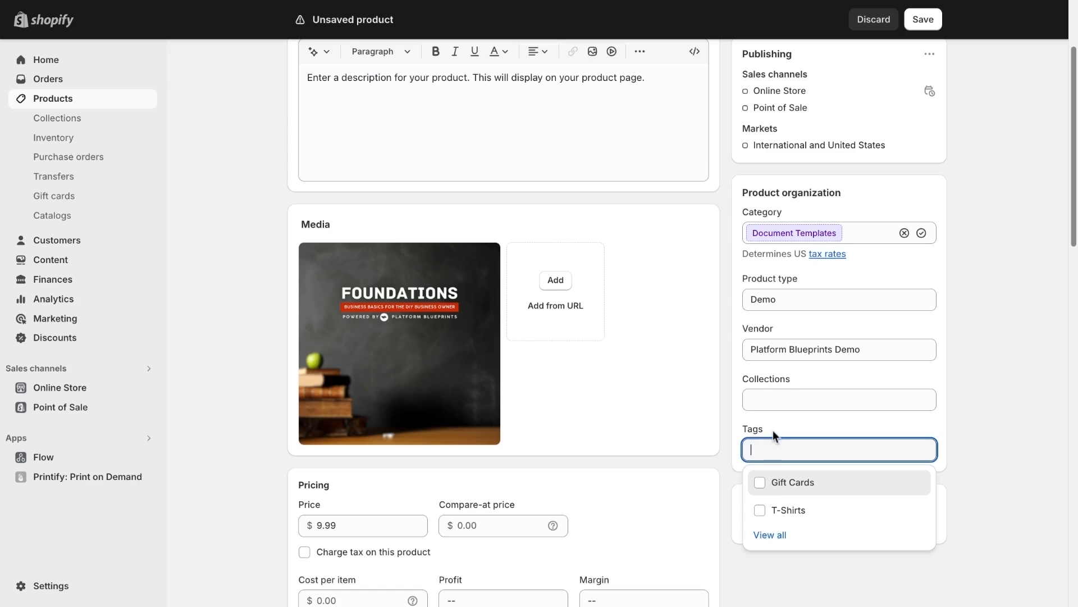
pyautogui.write('Demo')
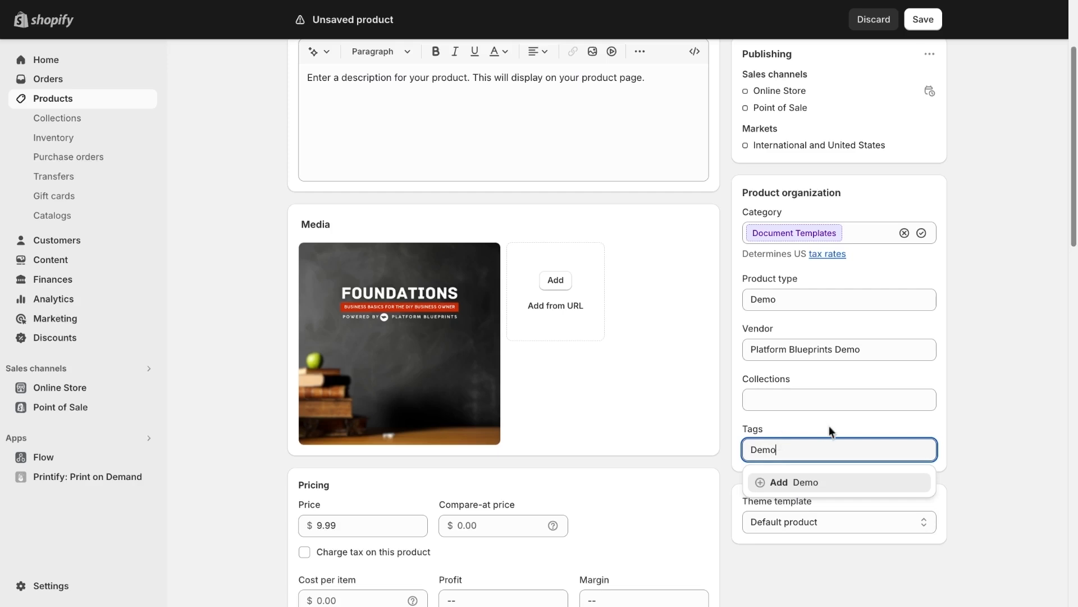
pyautogui.click(782, 487)
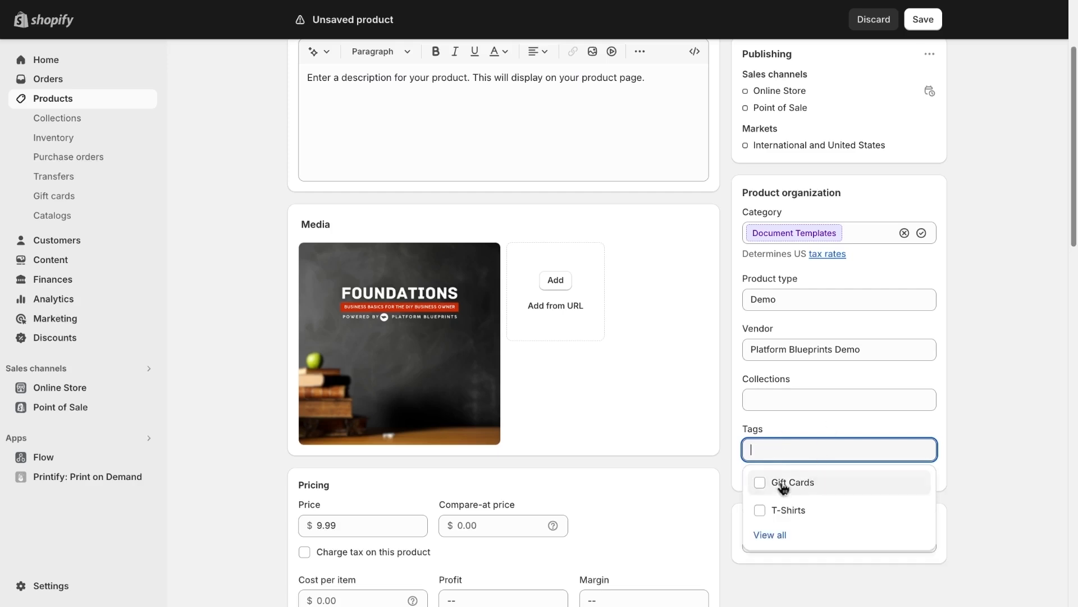
pyautogui.write('emo')
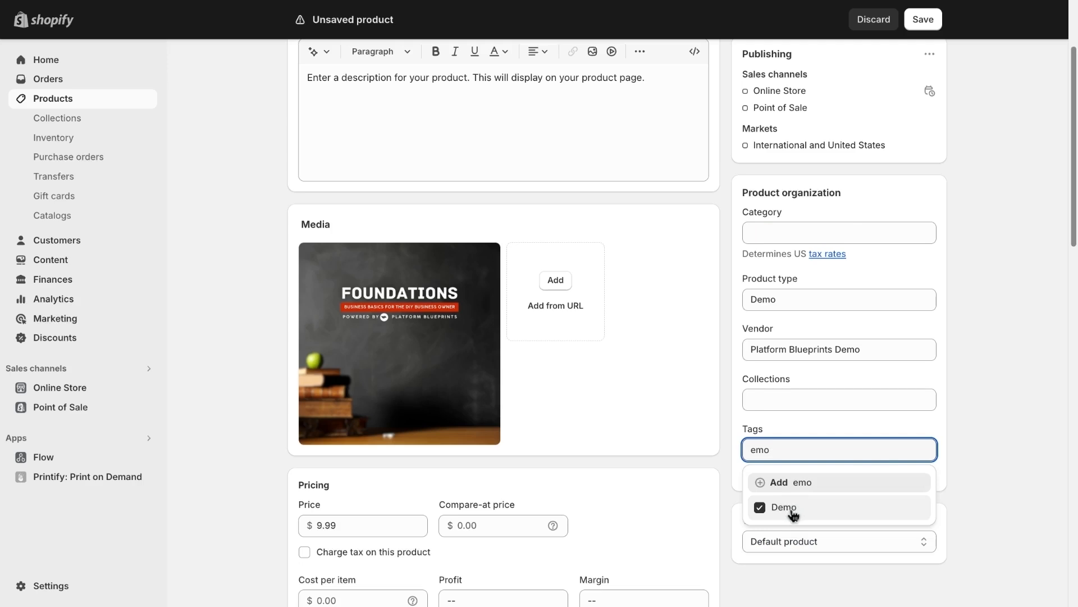
pyautogui.click(794, 509)
pyautogui.click(778, 510)
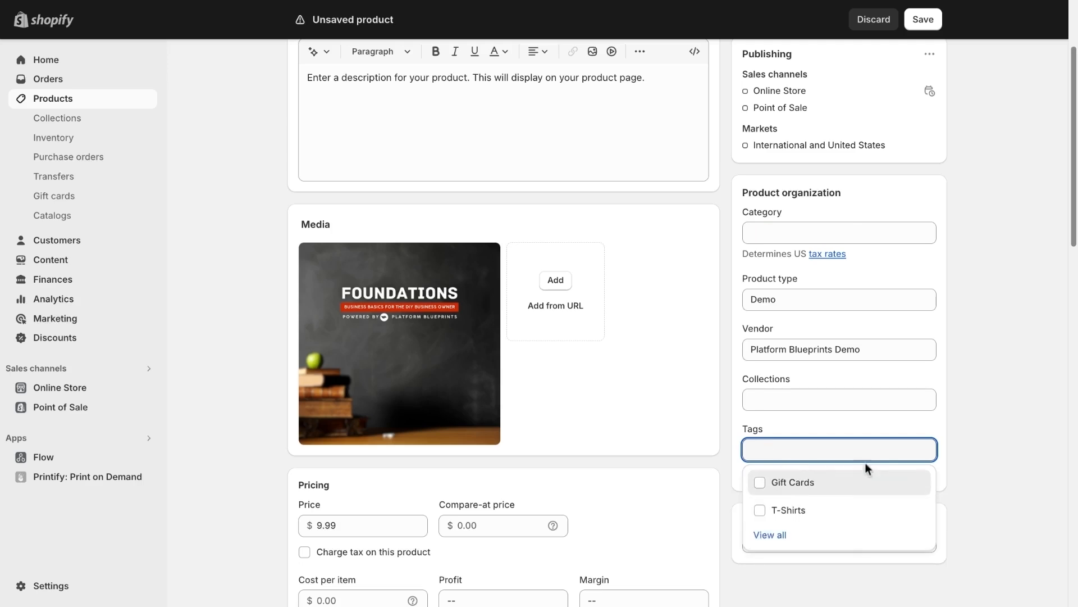
pyautogui.click(943, 427)
# Step: Search the product categories for "Document" and set the category to Document Templates
pyautogui.click(831, 233)
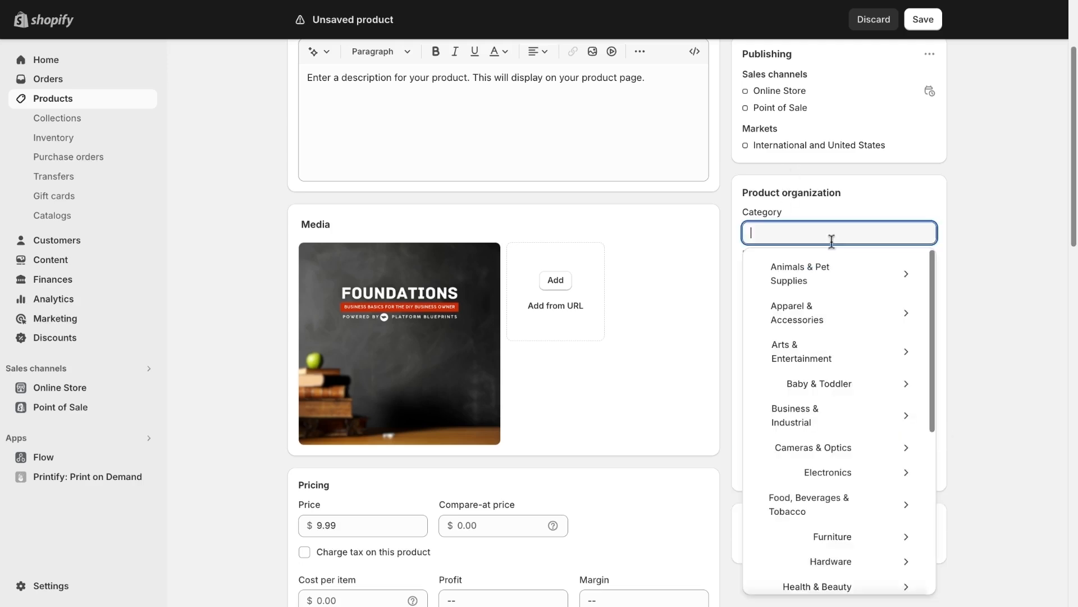
pyautogui.click(725, 321)
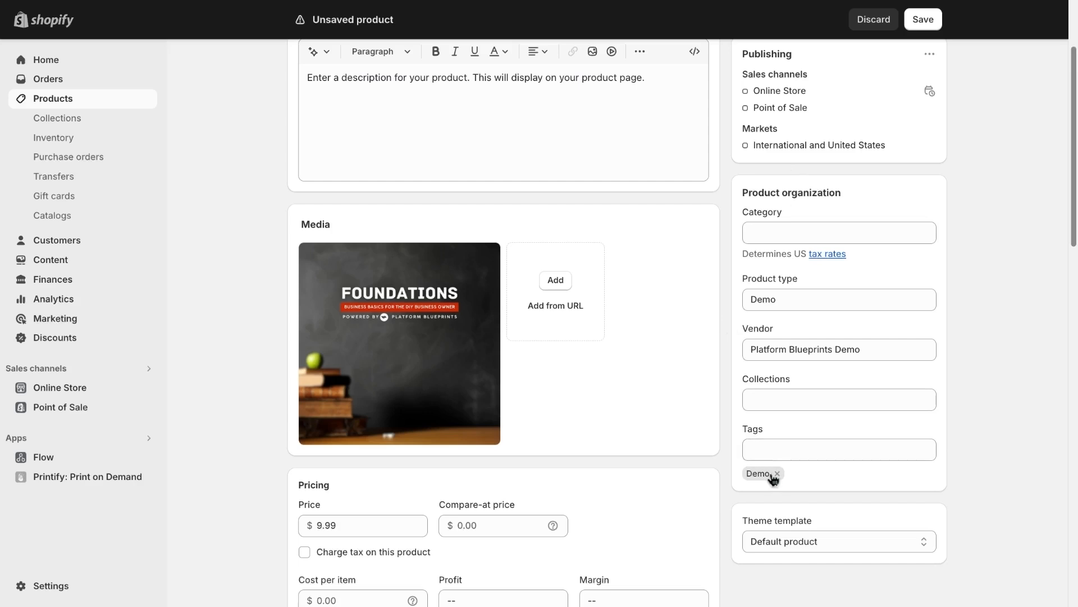
pyautogui.click(786, 222)
pyautogui.write('Docume')
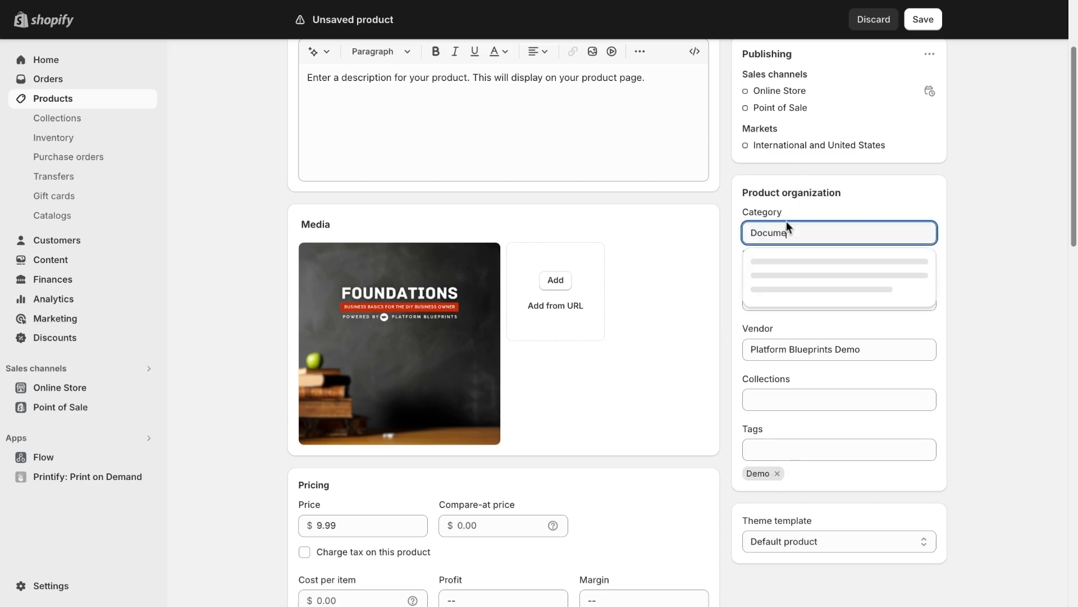
pyautogui.write('nt')
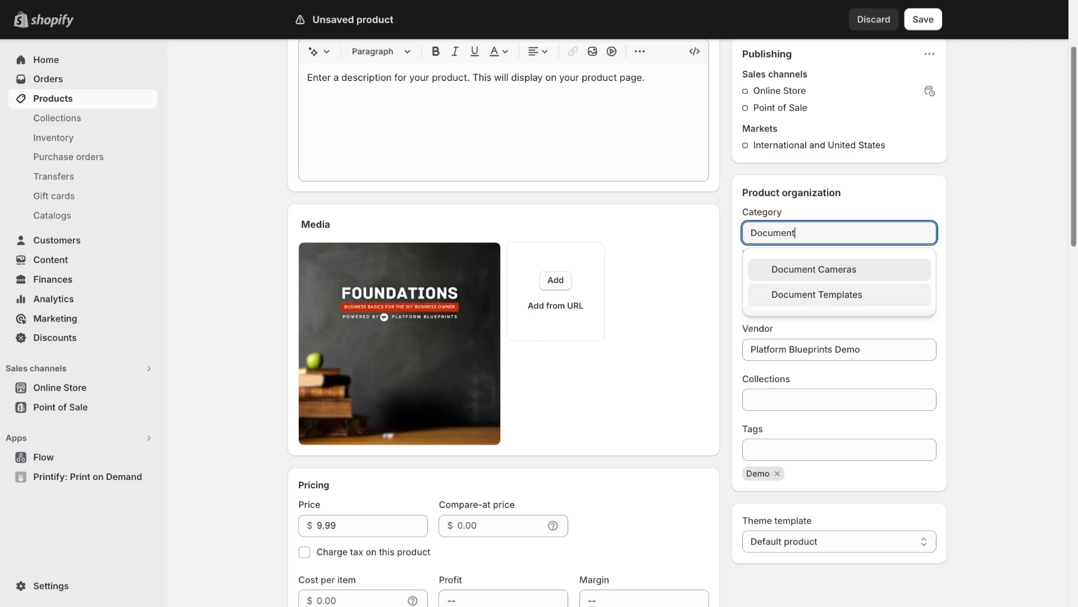
pyautogui.click(860, 294)
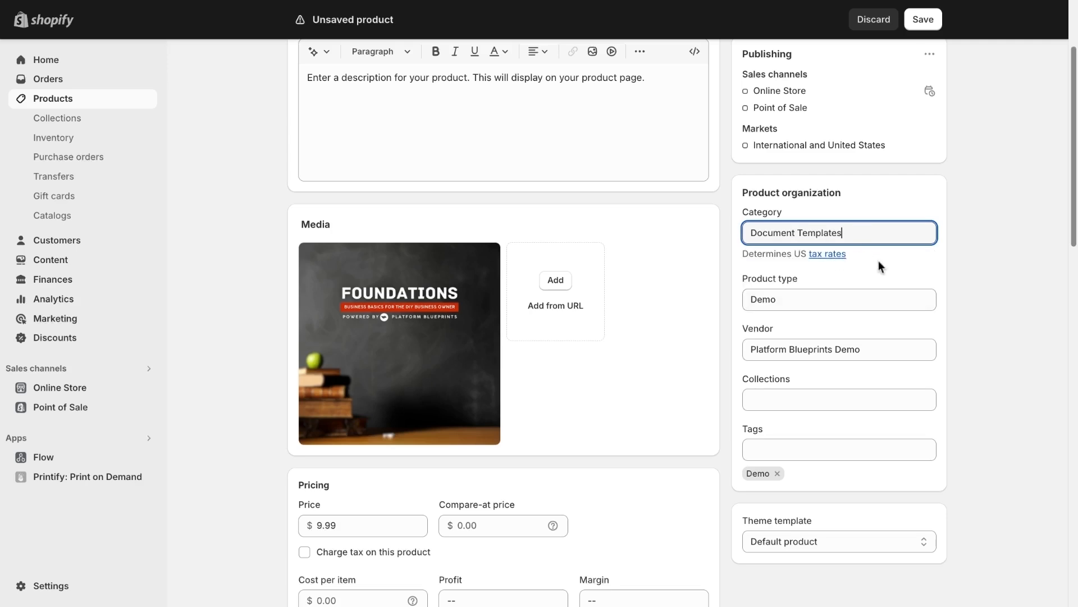
# Step: Check the theme template options for the product, keeping Default product
pyautogui.click(879, 263)
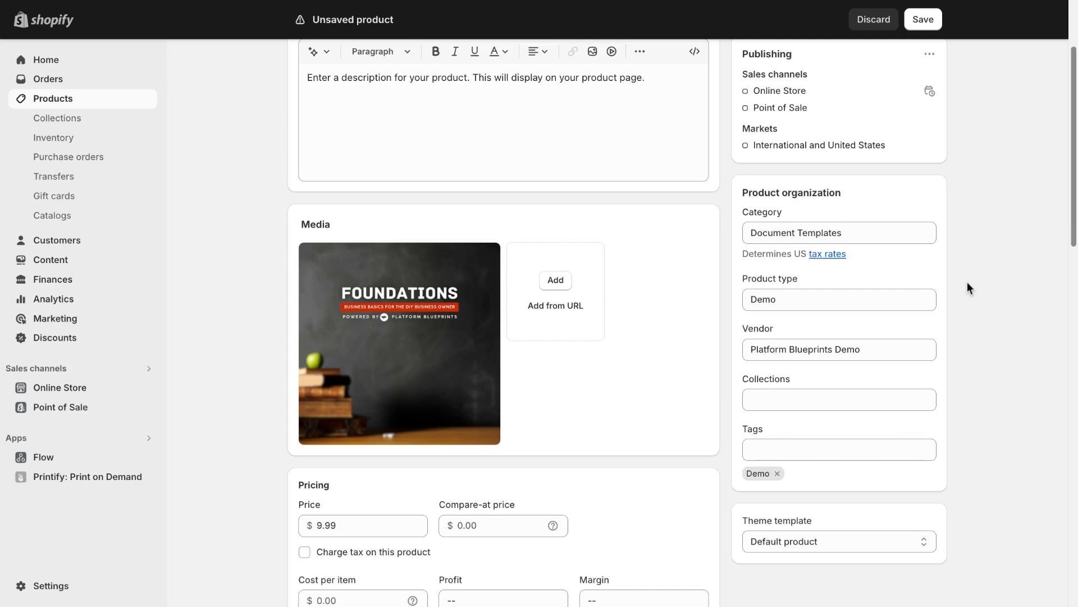
pyautogui.scroll(-4, 968, 290)
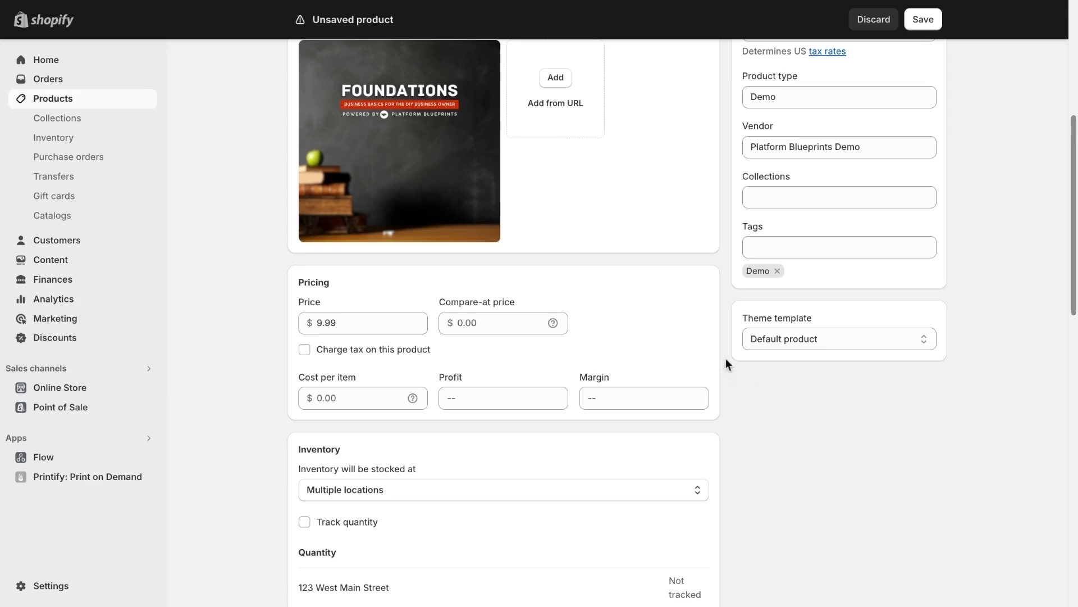
pyautogui.click(775, 338)
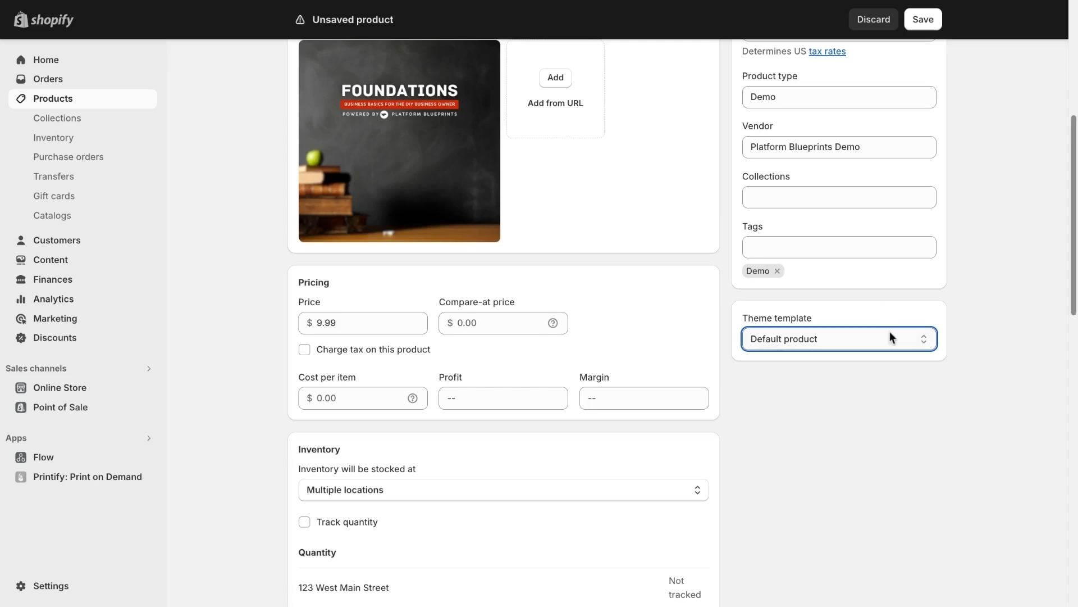
# Step: Review the unsaved product's search engine listing, variants, shipping, inventory, pricing, media and organization details before saving
pyautogui.scroll(-13, 874, 356)
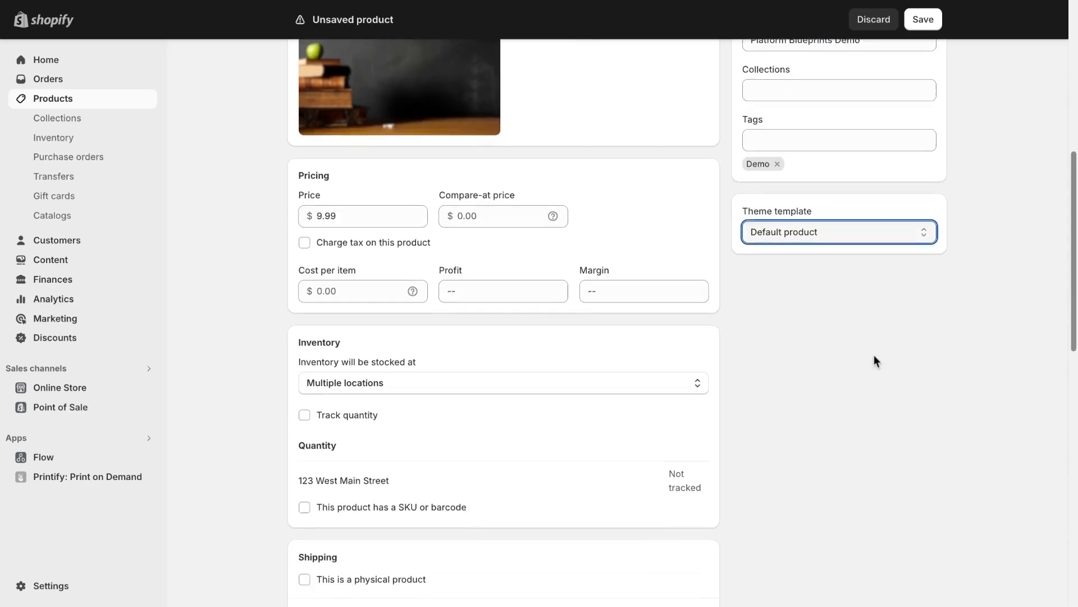
pyautogui.scroll(-2, 874, 354)
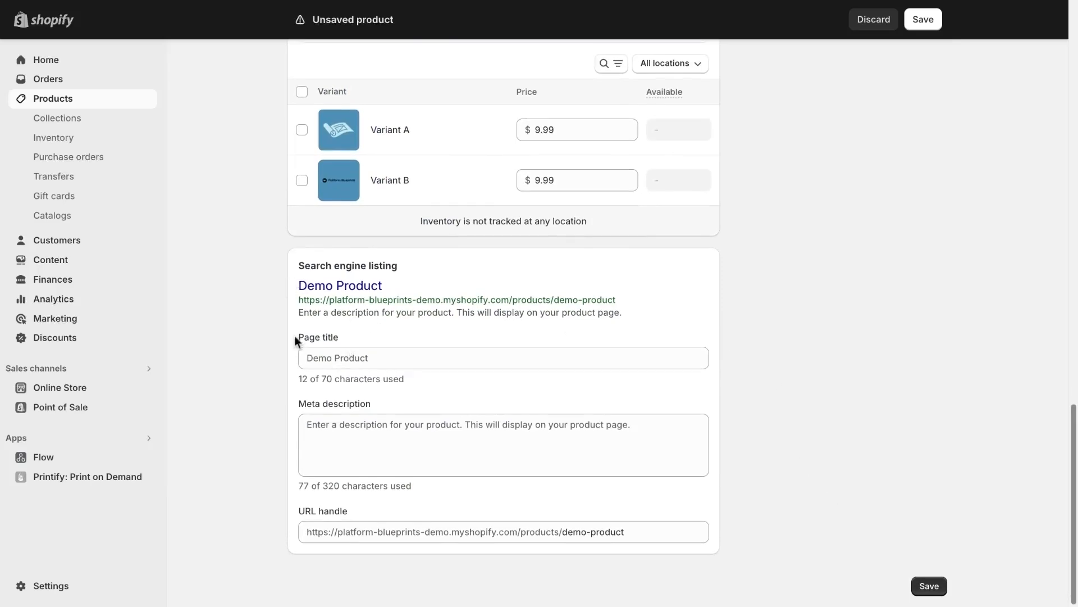
pyautogui.scroll(3, 290, 274)
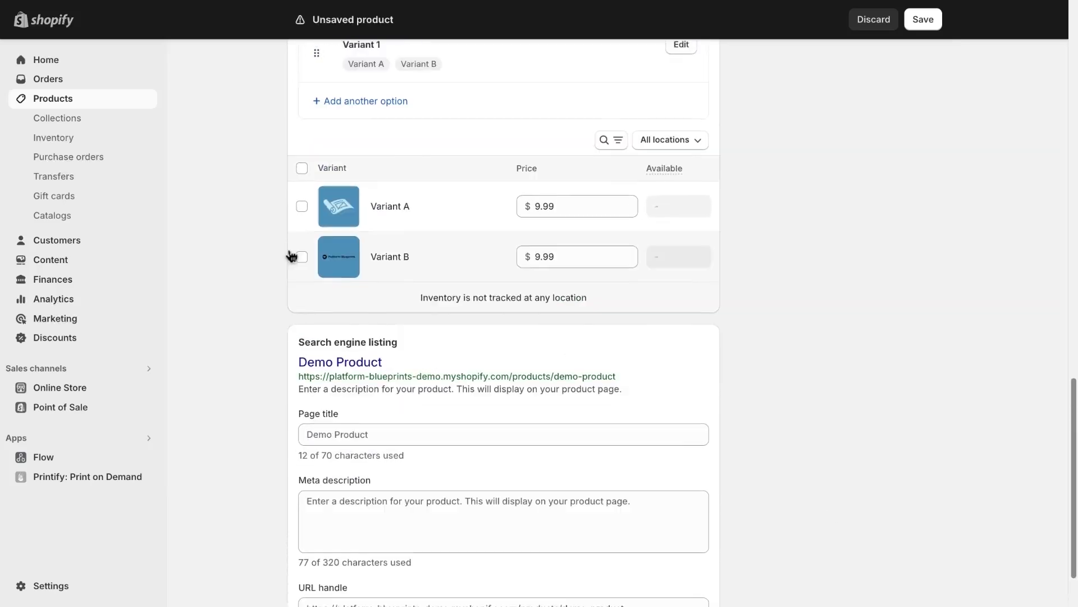
pyautogui.scroll(2, 380, 232)
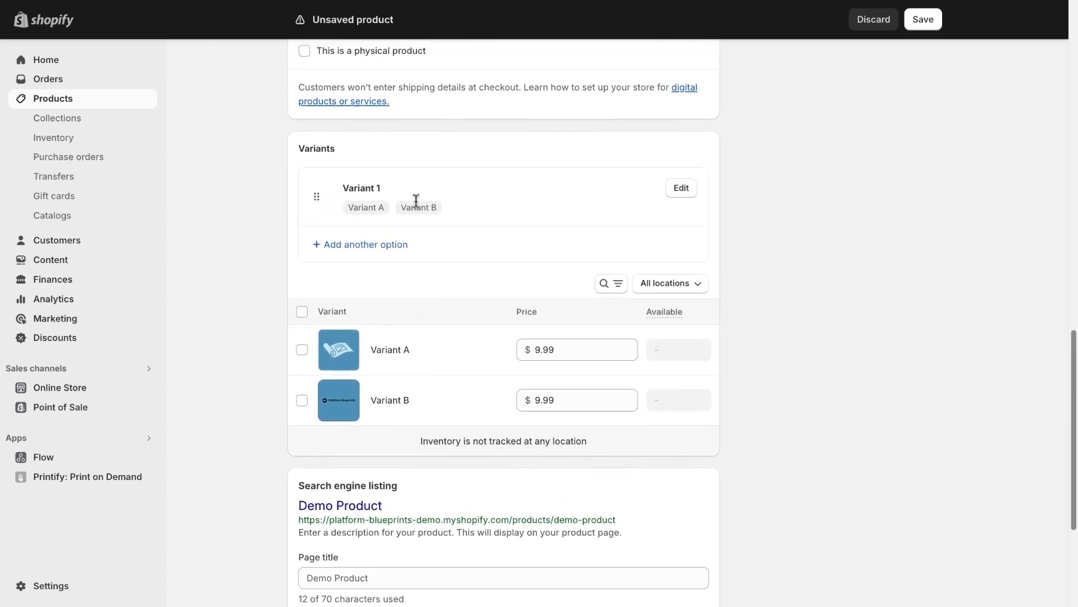
pyautogui.scroll(4, 415, 205)
pyautogui.scroll(2, 269, 233)
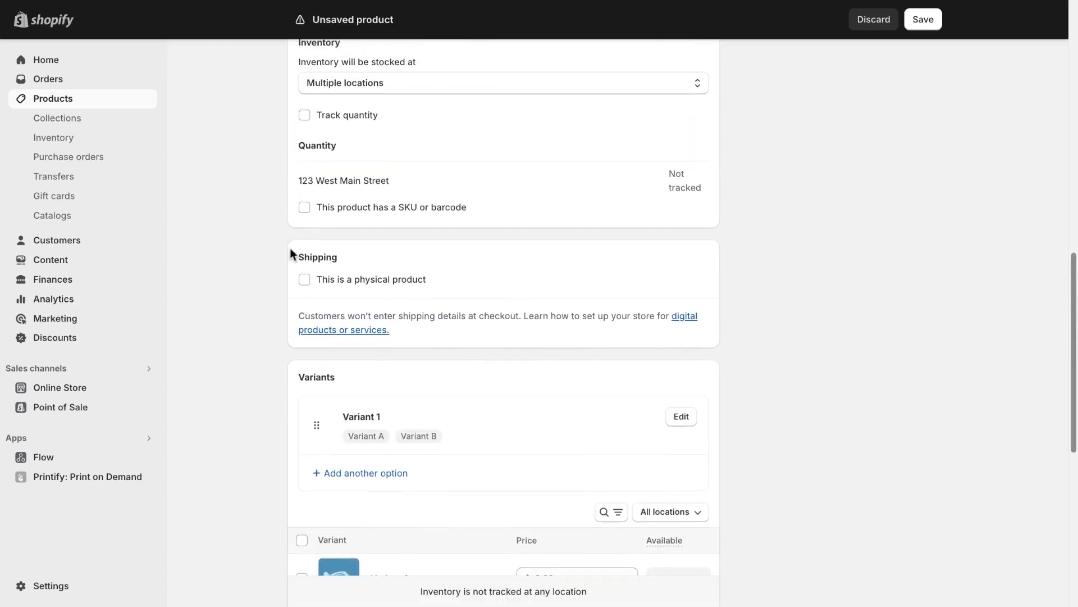
pyautogui.scroll(2, 265, 163)
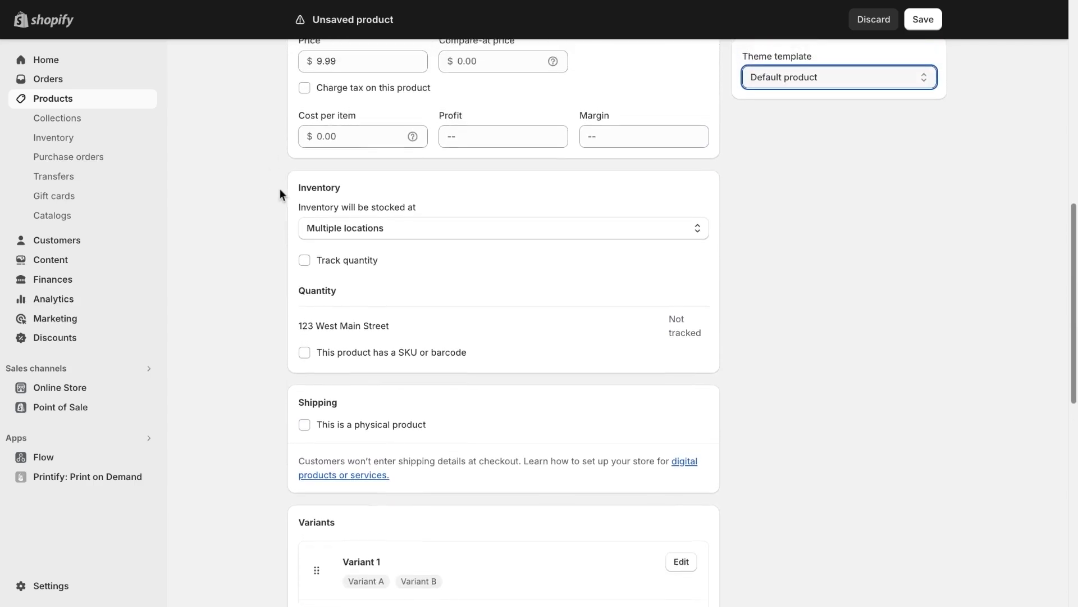
pyautogui.scroll(2, 267, 191)
pyautogui.scroll(1, 278, 369)
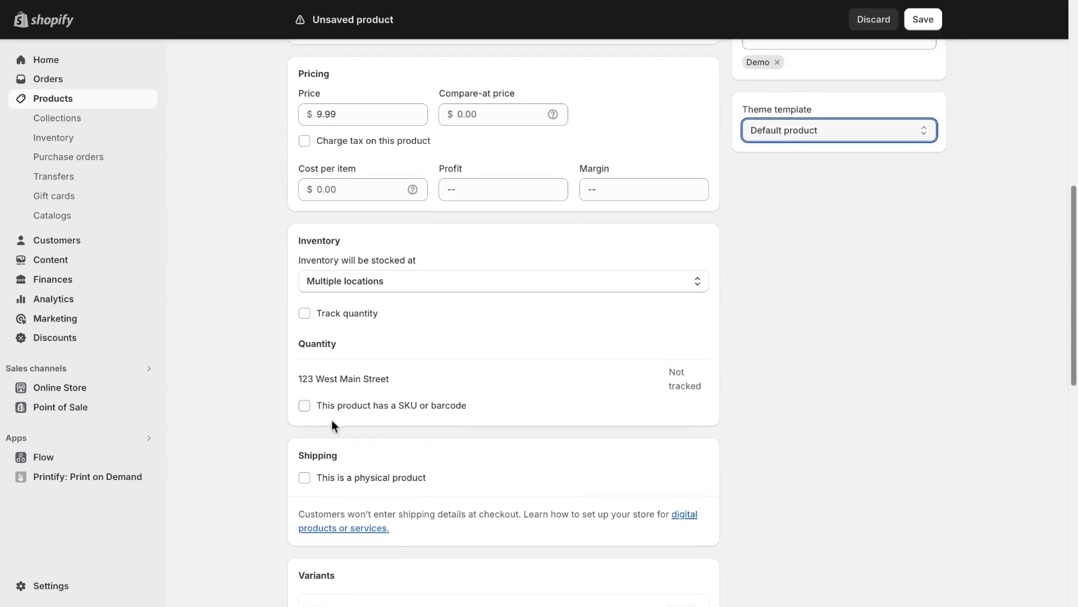
pyautogui.scroll(2, 500, 416)
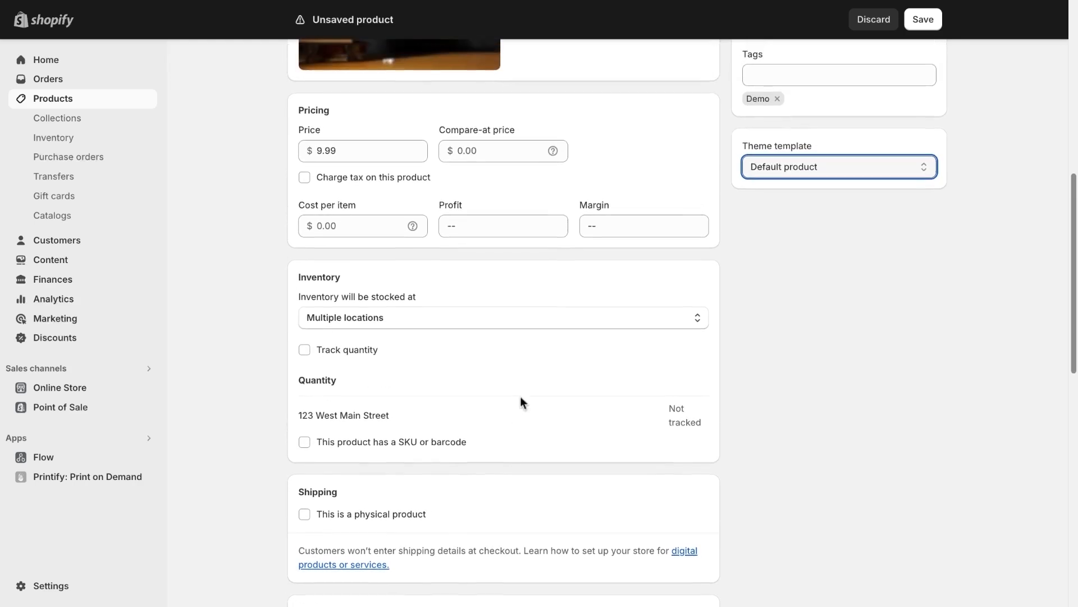
pyautogui.scroll(1, 545, 299)
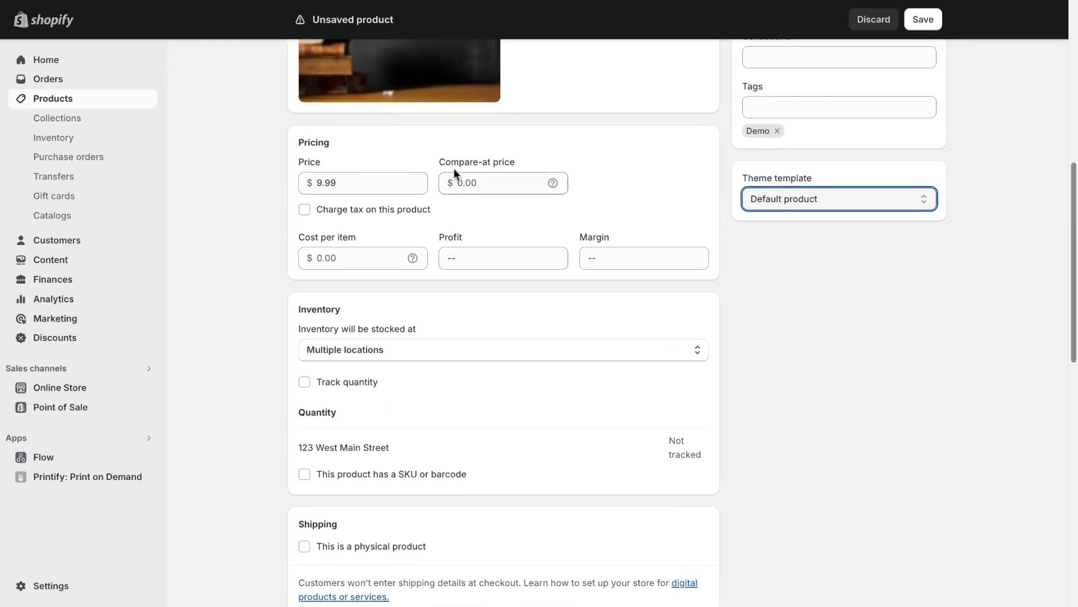
pyautogui.scroll(1, 475, 167)
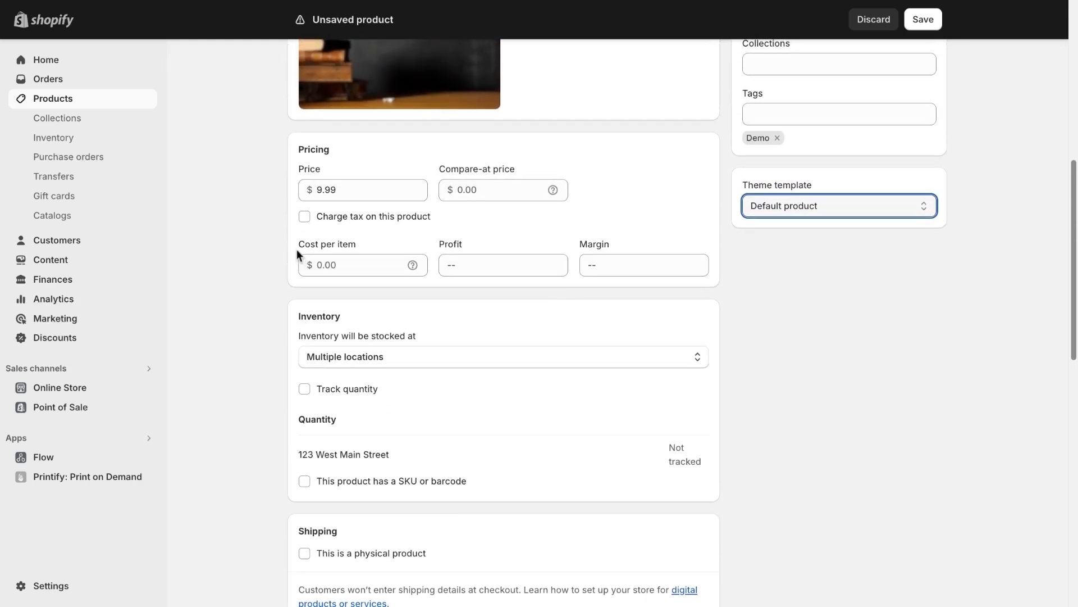
pyautogui.scroll(1, 296, 246)
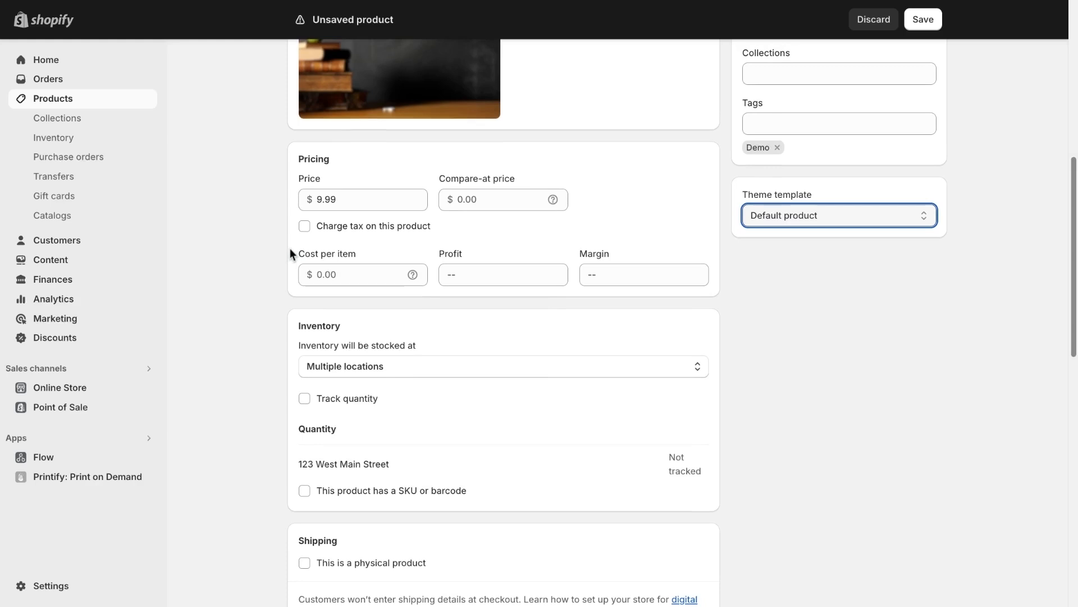
pyautogui.scroll(2, 847, 281)
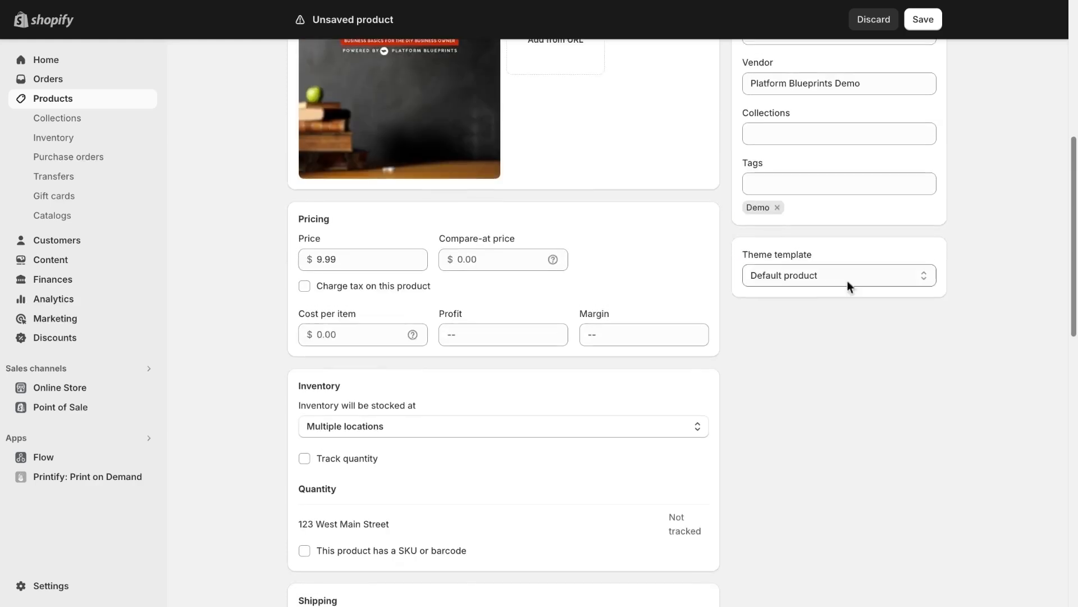
pyautogui.scroll(4, 837, 272)
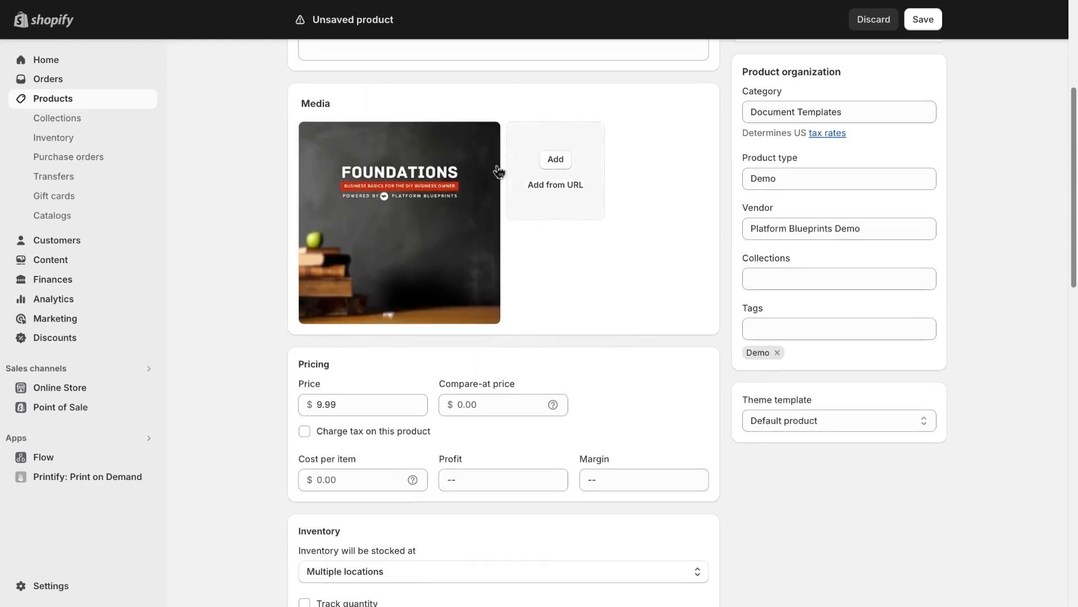
pyautogui.scroll(1, 300, 106)
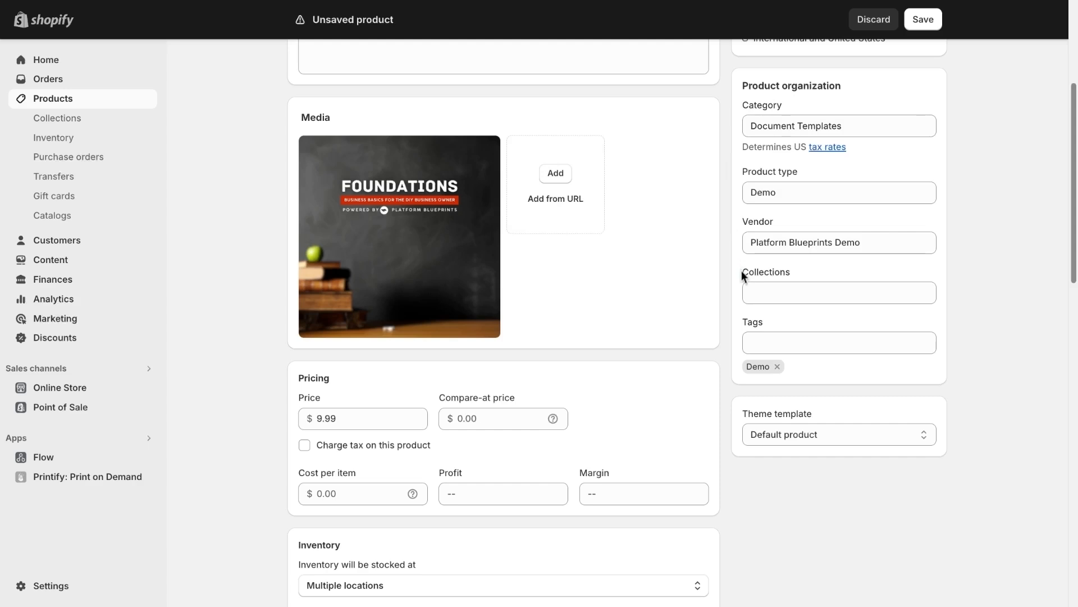
pyautogui.scroll(4, 736, 306)
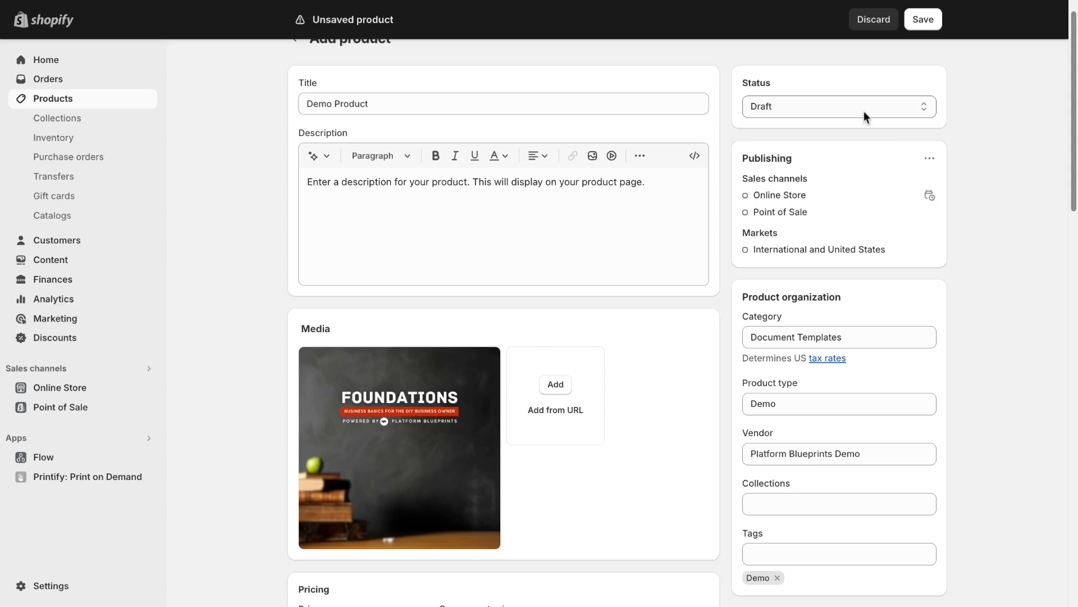
# Step: Set the product status to Active and save the new product
pyautogui.scroll(1, 864, 111)
pyautogui.click(865, 140)
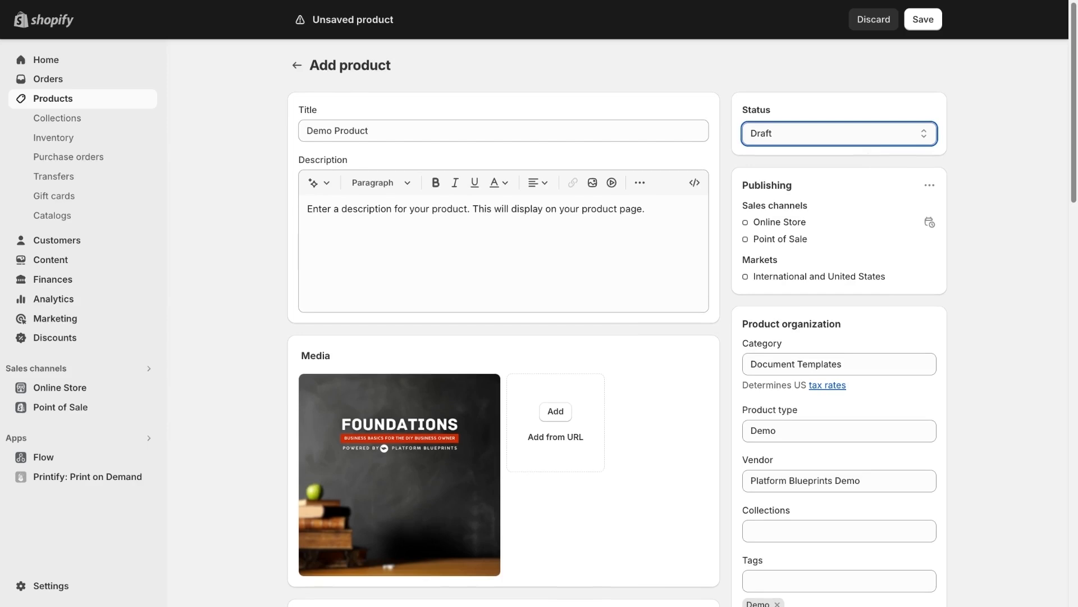
pyautogui.click(874, 175)
pyautogui.click(924, 19)
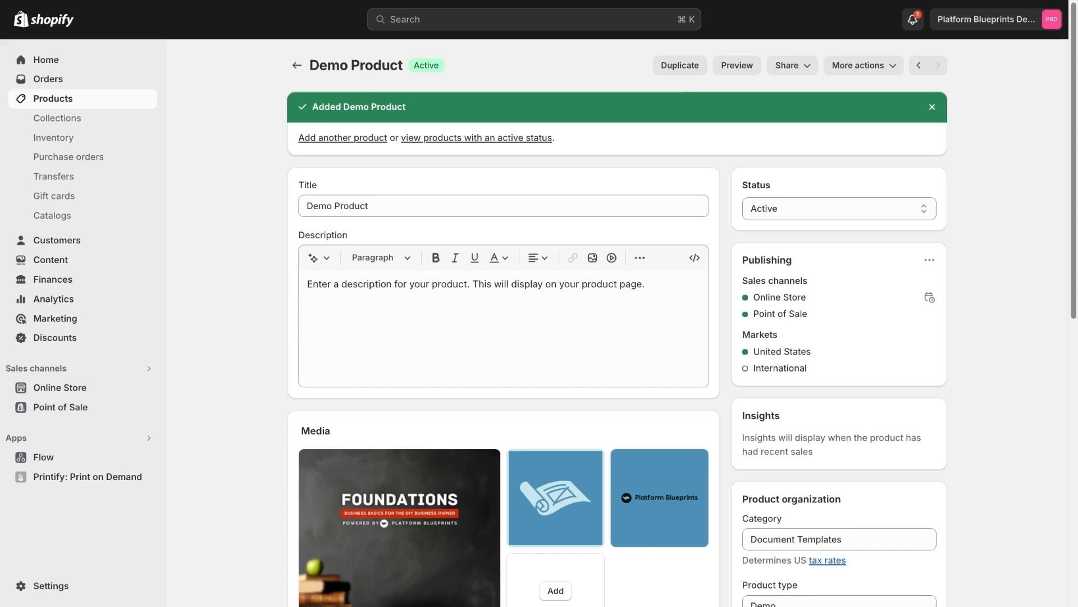
# Step: Check the saved product's sharing option and its additional actions without running any of them
pyautogui.click(805, 68)
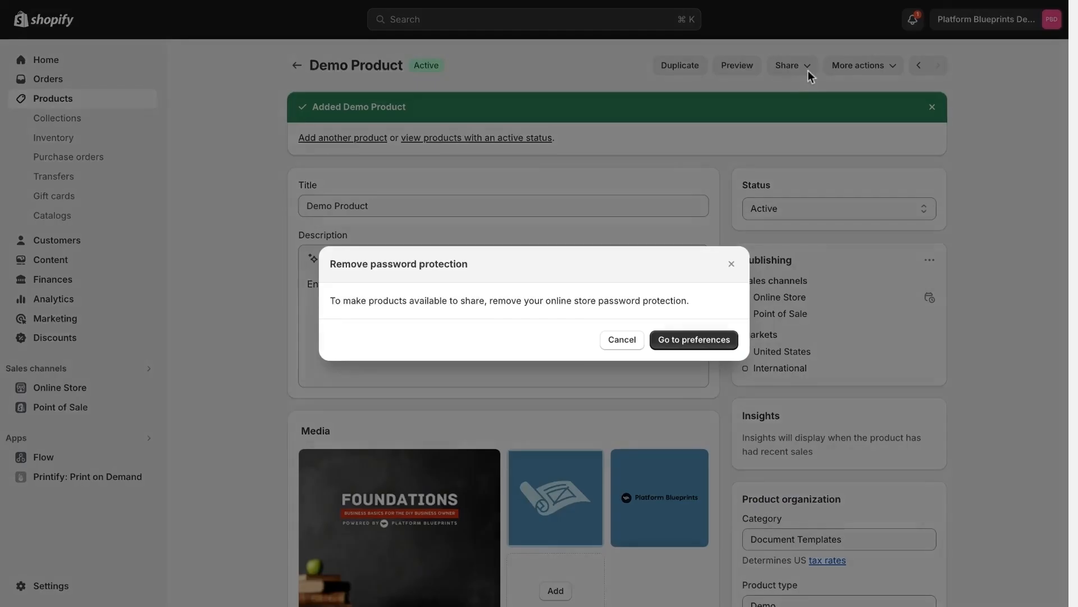
pyautogui.click(735, 268)
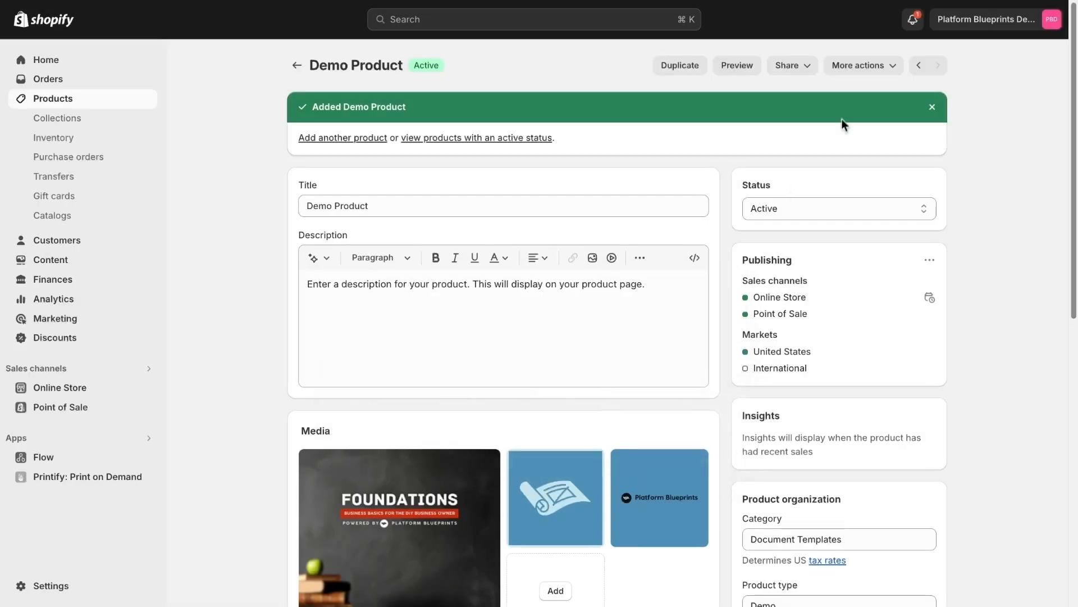
pyautogui.click(862, 65)
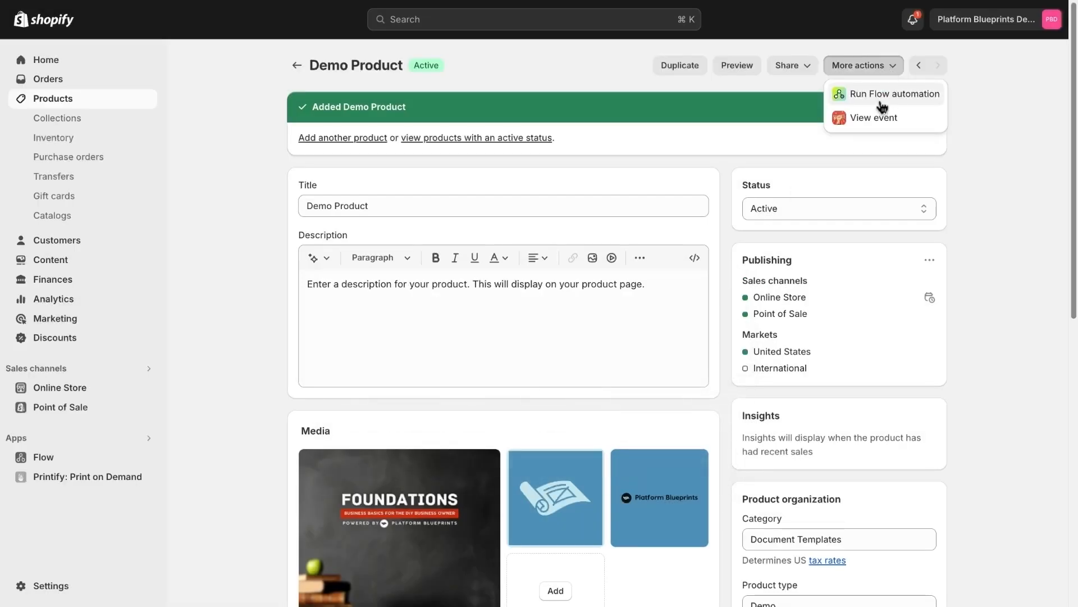
pyautogui.click(895, 70)
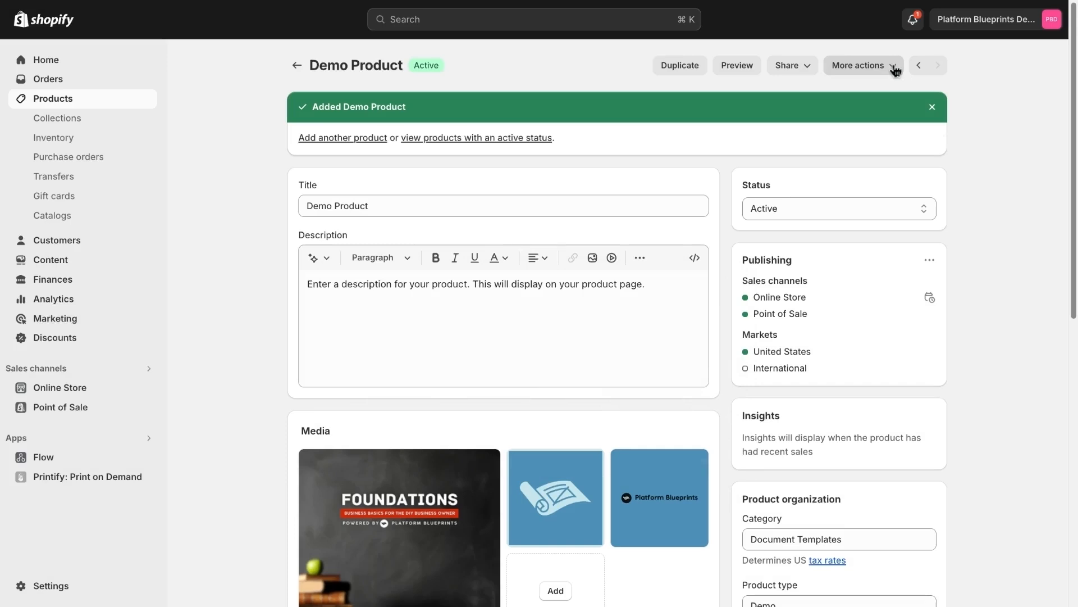
# Step: Review the saved product's publishing channels, markets, insights and organization details
pyautogui.moveTo(598, 469)
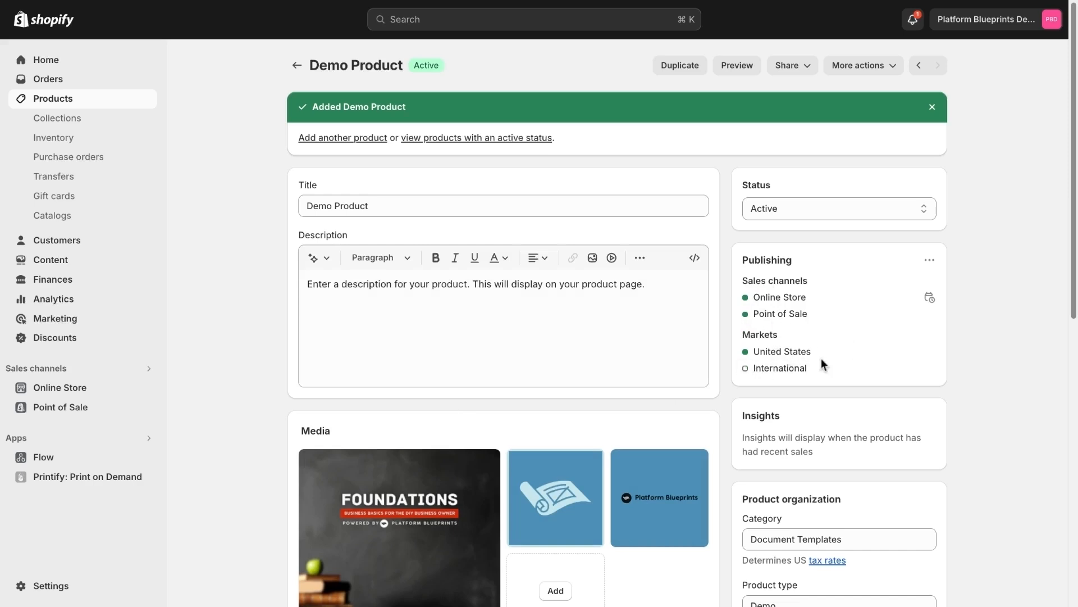
pyautogui.scroll(-1, 813, 356)
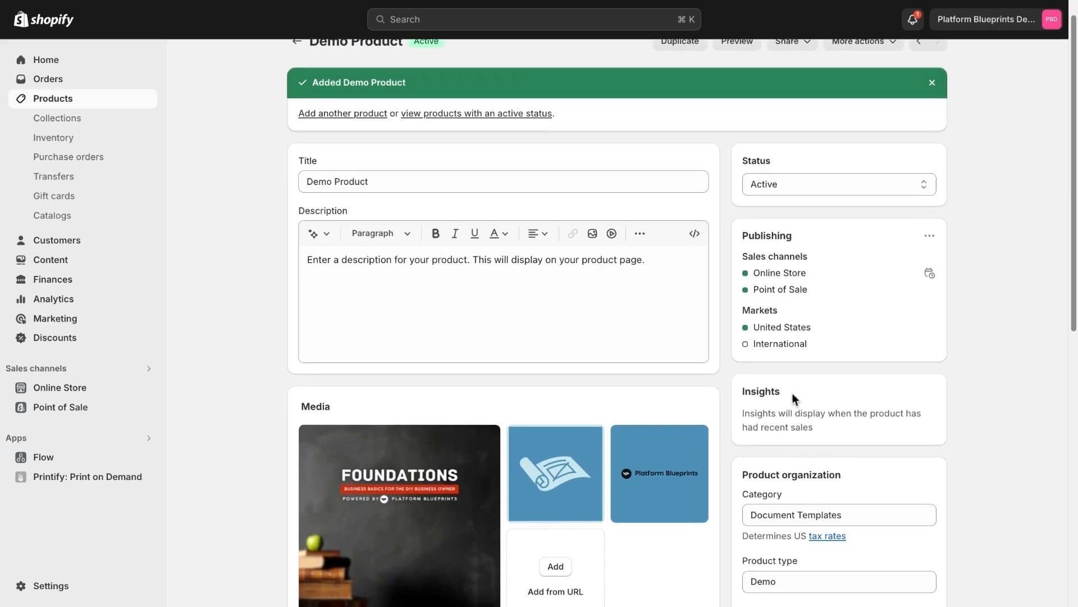
pyautogui.scroll(-1, 741, 410)
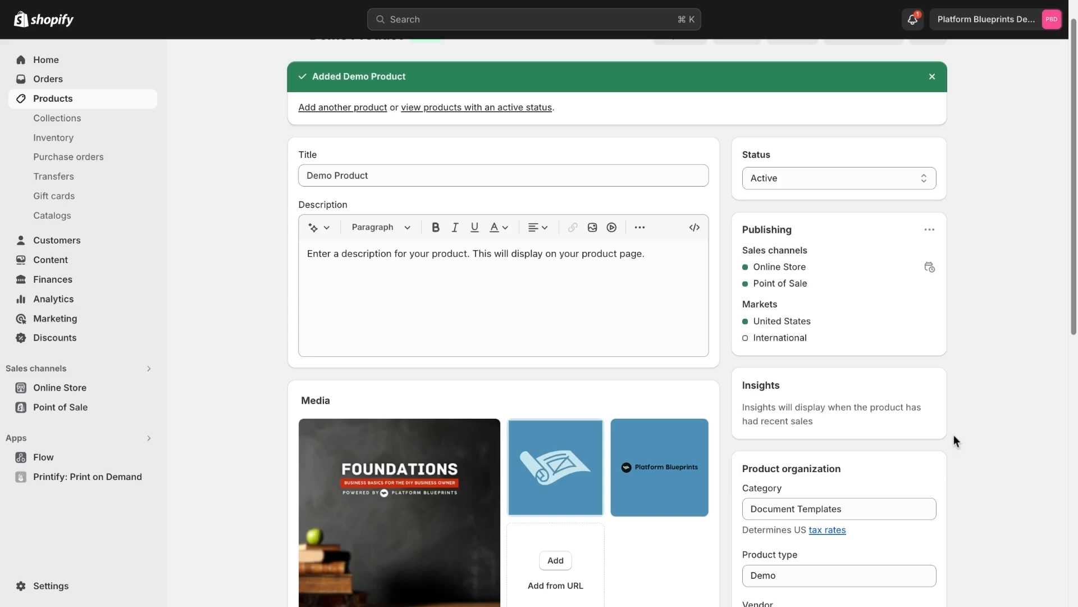
pyautogui.scroll(1, 954, 434)
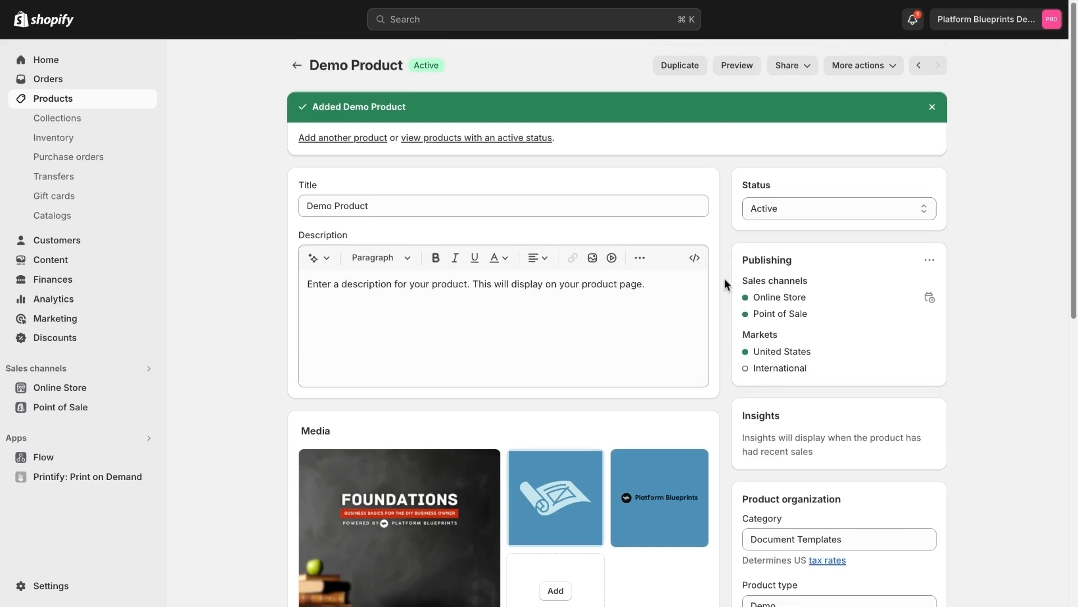
pyautogui.scroll(-2, 724, 278)
pyautogui.scroll(2, 726, 278)
# Step: Switch the saved product's status to Draft and return it to Active without saving
pyautogui.click(795, 211)
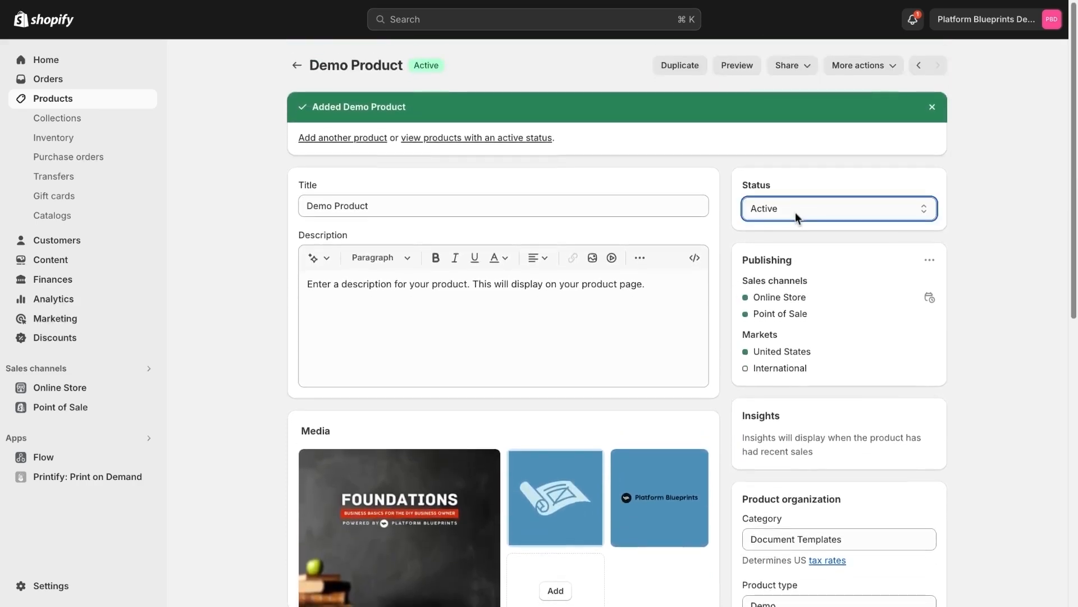
pyautogui.click(896, 215)
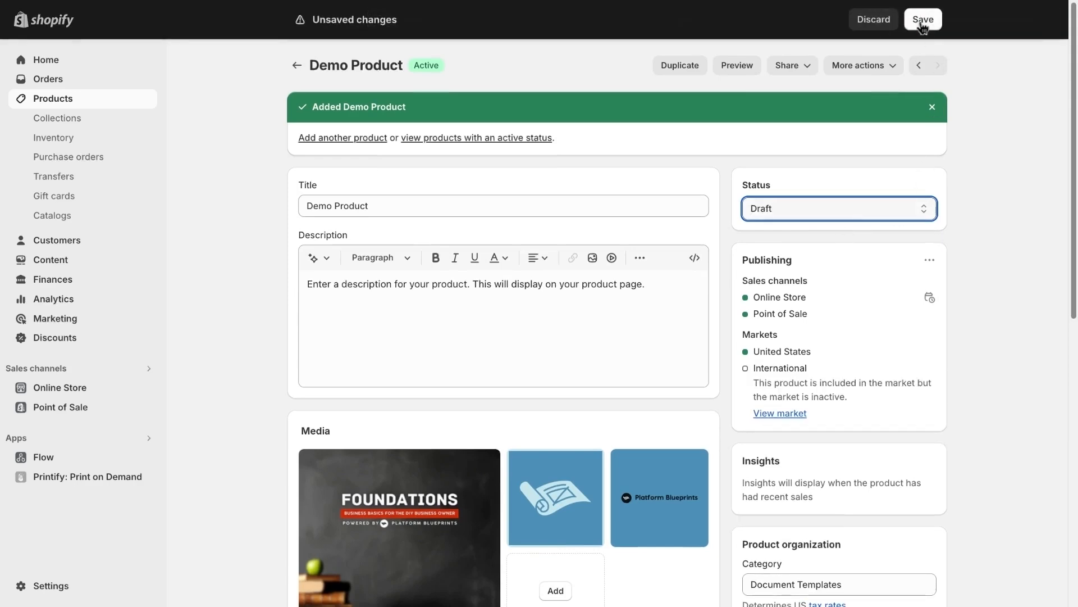
pyautogui.click(927, 216)
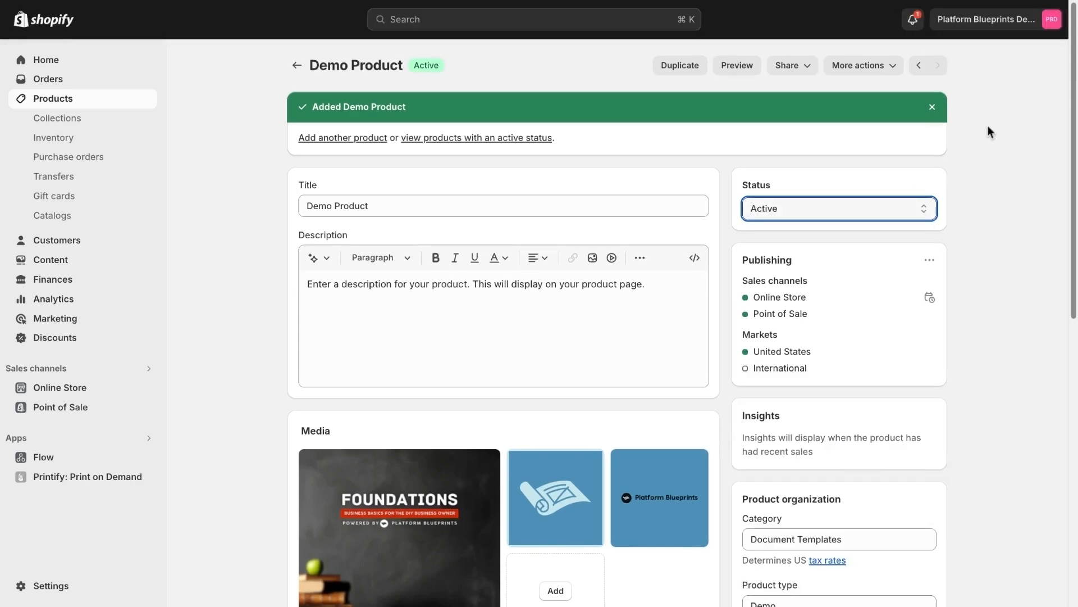
# Step: Preview the product's online store page and return to look over its details
pyautogui.scroll(-5, 961, 171)
pyautogui.scroll(5, 1011, 158)
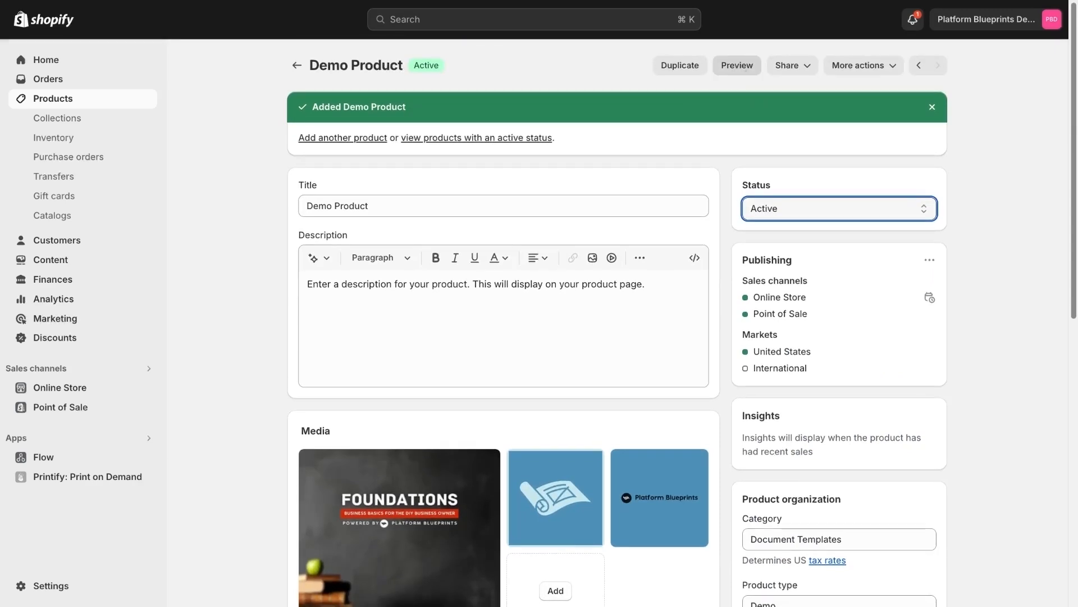
pyautogui.click(741, 67)
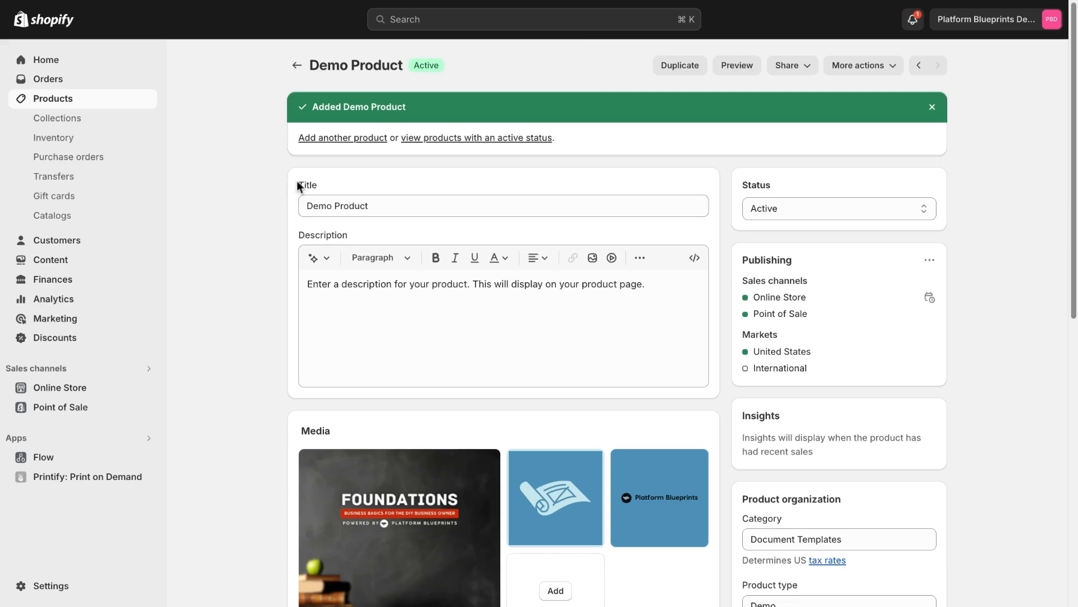
pyautogui.scroll(-2, 299, 427)
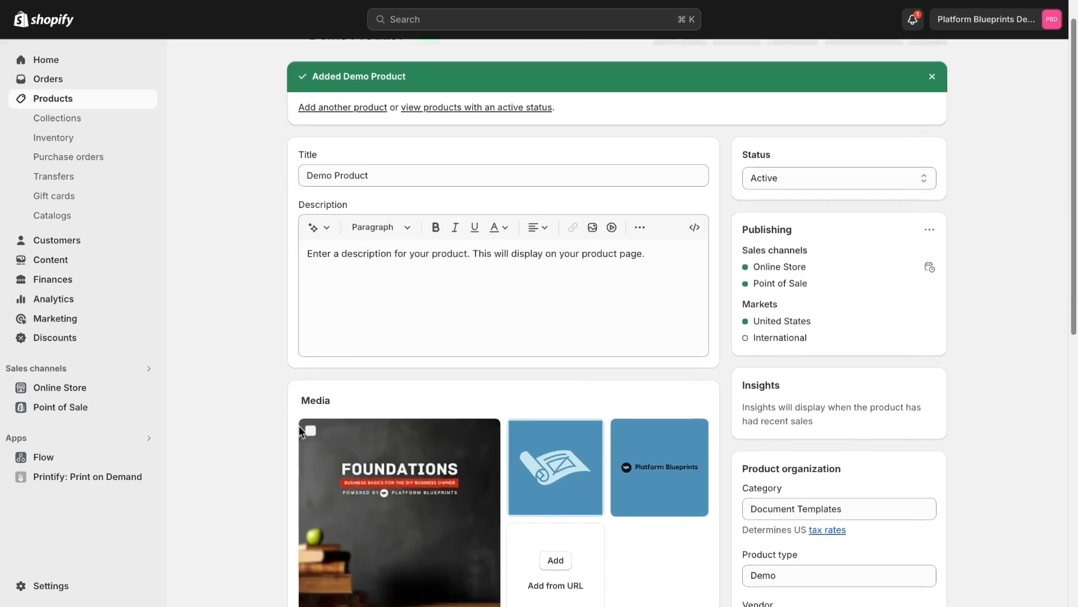